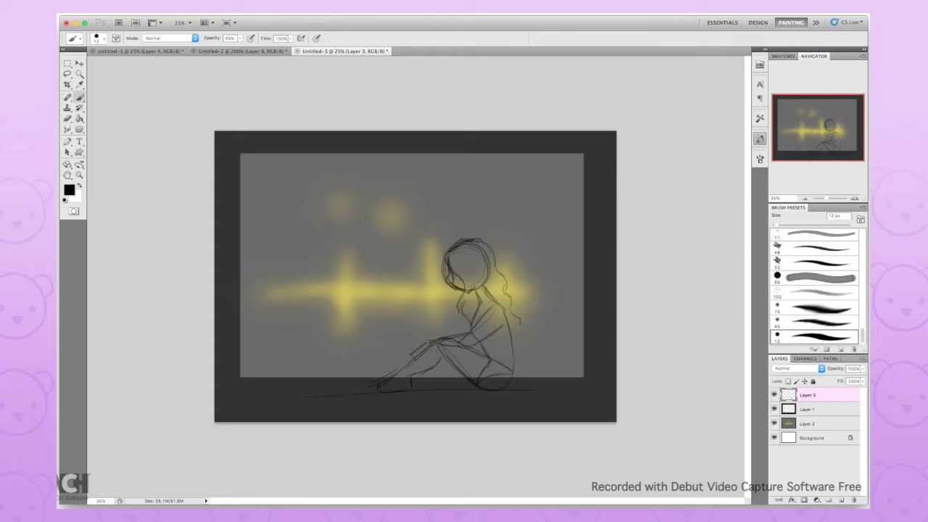
Erase the stray hair lines on the right of the head and redraw the girl's back line.
key("e")
left_click_drag(453, 246, 478, 316)
key("b")
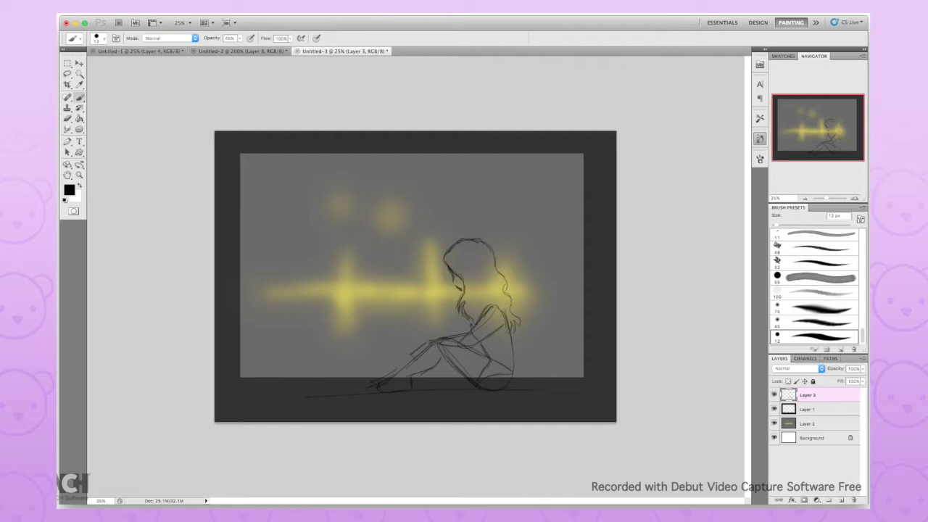
key("bracketright")
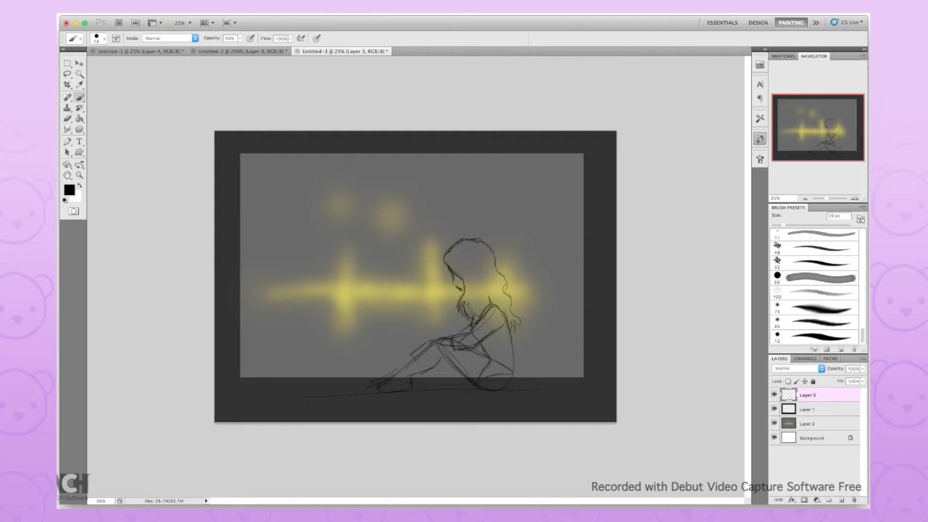
left_click_drag(513, 316, 507, 377)
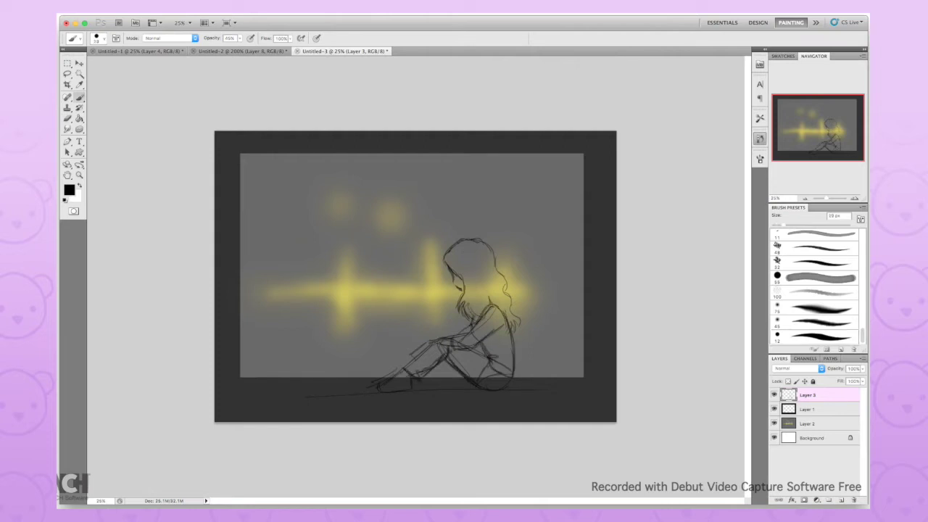
Enlarge the girl sketch and shift it to the right.
key("bracketright")
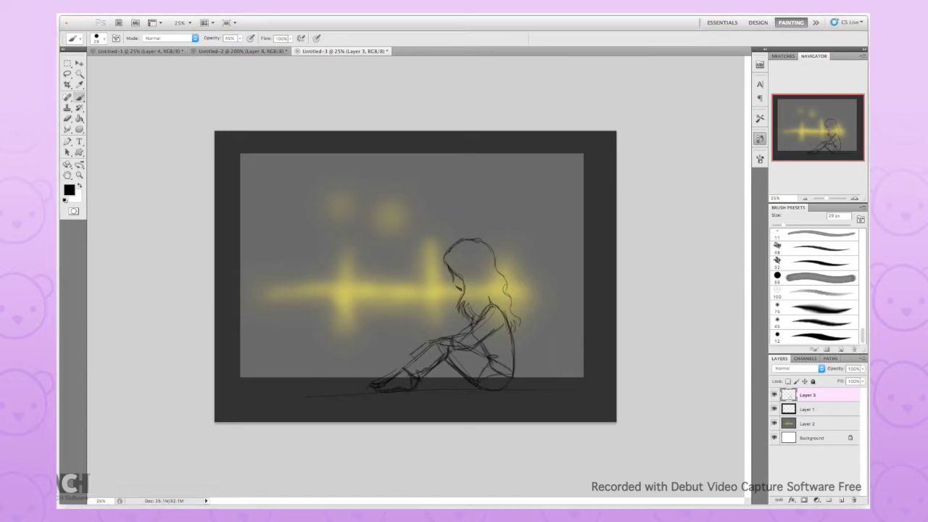
key("ctrl+t")
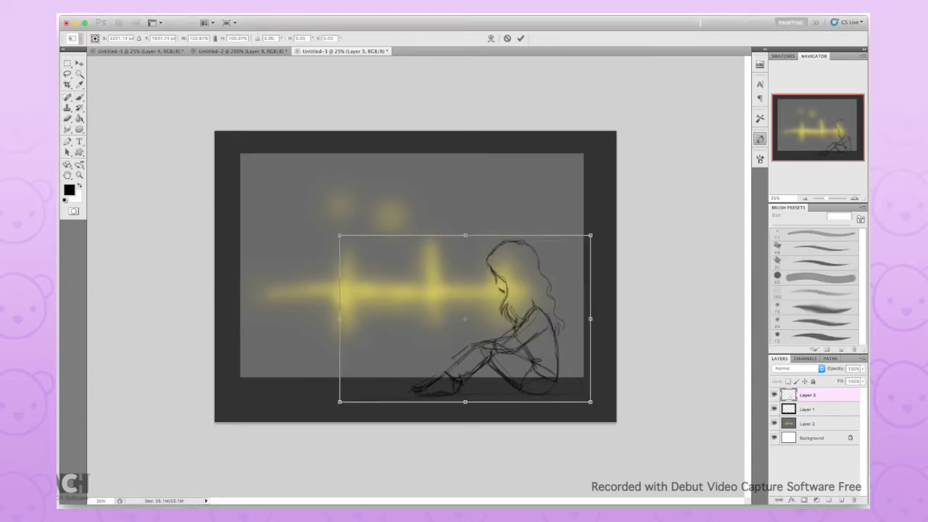
key("Return")
Paint dark ledge strokes inside a selected band across the bottom of the canvas.
key("m")
left_click_drag(215, 395, 616, 422)
key("b")
mouse_move(215, 396)
left_mouse_down()
mouse_move(616, 396)
mouse_move(616, 412)
left_mouse_up()
key("ctrl+d")
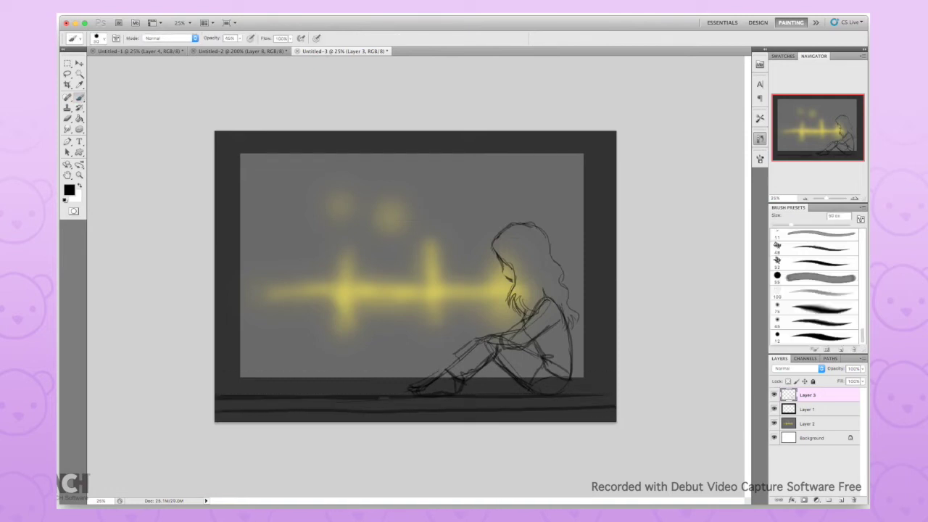
Sketch the window's inner frame rectangle and the doubled vertical bar dividing the two panes.
mouse_move(234, 150)
left_mouse_down()
mouse_move(233, 388)
mouse_move(598, 383)
mouse_move(599, 143)
mouse_move(595, 377)
left_mouse_up()
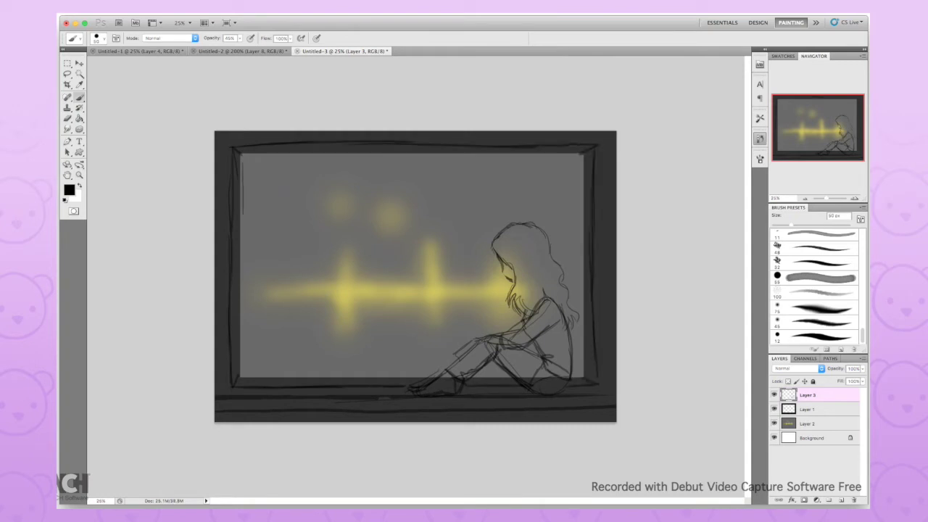
mouse_move(243, 215)
left_mouse_down()
mouse_move(304, 374)
mouse_move(510, 375)
left_mouse_up()
mouse_move(242, 157)
left_mouse_down()
mouse_move(328, 157)
mouse_move(580, 230)
mouse_move(578, 371)
left_mouse_up()
left_click_drag(248, 277, 404, 368)
left_click_drag(394, 163, 394, 361)
left_click_drag(397, 162, 397, 304)
left_click_drag(405, 161, 567, 279)
left_click_drag(247, 161, 384, 161)
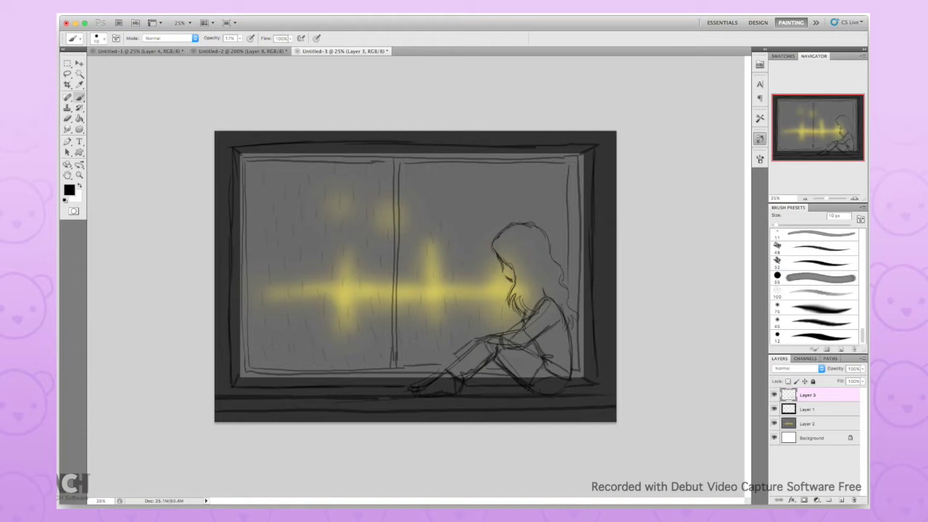
Softly shade both panes' edges and around the girl's hair, face, shoulder, back and legs.
mouse_move(395, 163)
left_mouse_down()
mouse_move(250, 166)
mouse_move(247, 283)
mouse_move(376, 366)
mouse_move(384, 167)
mouse_move(435, 362)
mouse_move(427, 359)
left_mouse_up()
left_click_drag(410, 167, 543, 166)
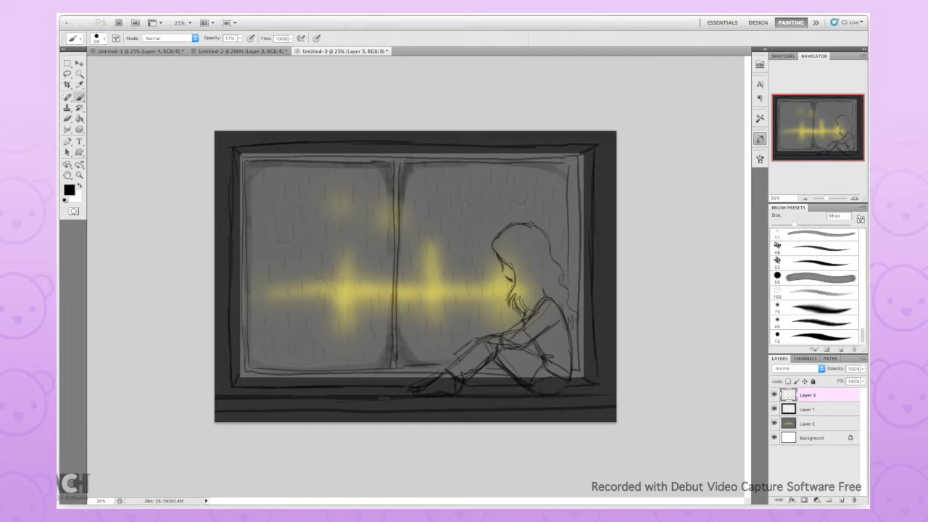
left_click_drag(560, 165, 565, 292)
mouse_move(507, 232)
left_mouse_down()
mouse_move(536, 275)
mouse_move(540, 328)
left_mouse_up()
mouse_move(478, 360)
left_mouse_down()
mouse_move(542, 373)
mouse_move(554, 297)
mouse_move(516, 301)
left_mouse_up()
left_click_drag(515, 247, 536, 284)
left_click_drag(524, 285, 546, 312)
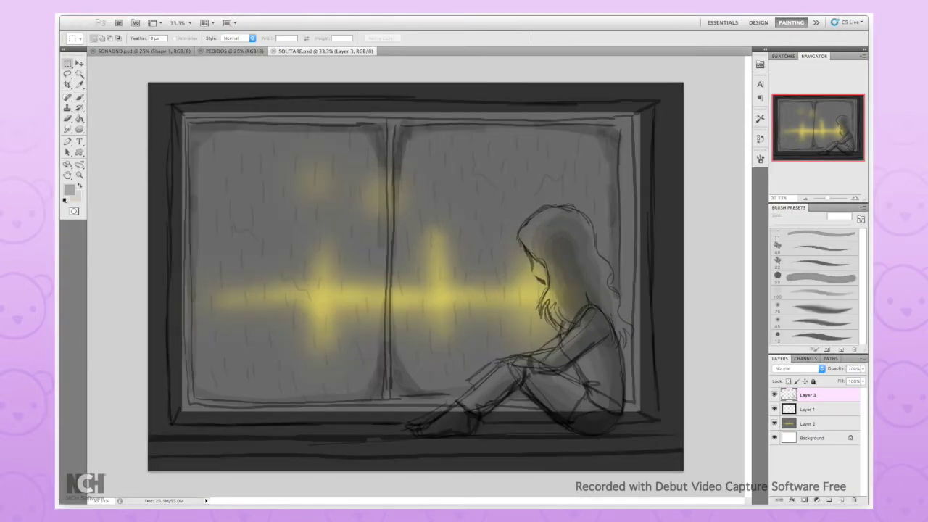
Paint out the old head and redraw the forehead, nose and neck lines in black with a 12 px brush.
key("y")
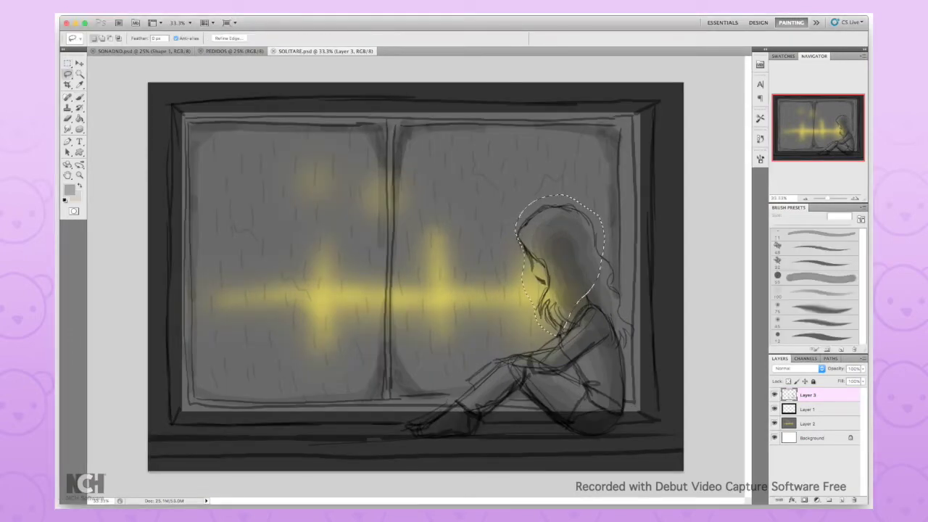
key("d")
left_click(813, 335)
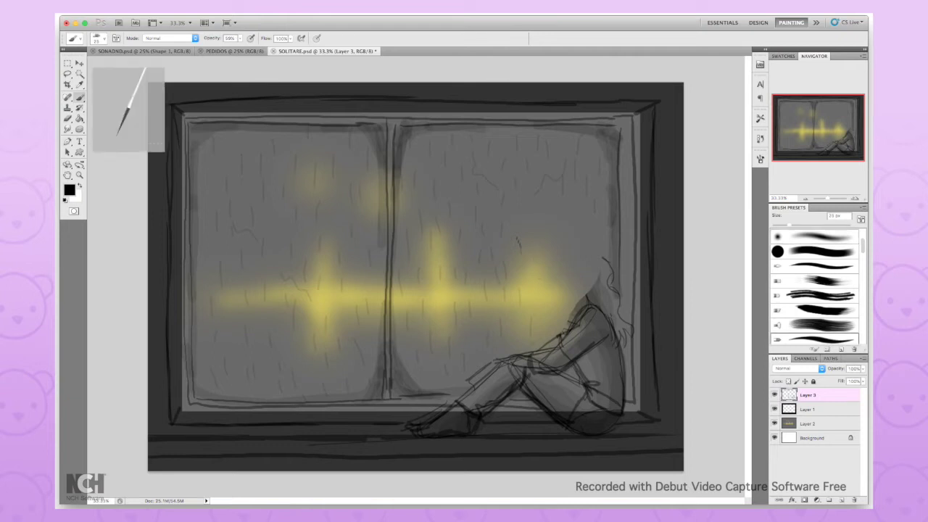
scroll(566, 284, "up", 1)
left_click_drag(534, 217, 529, 299)
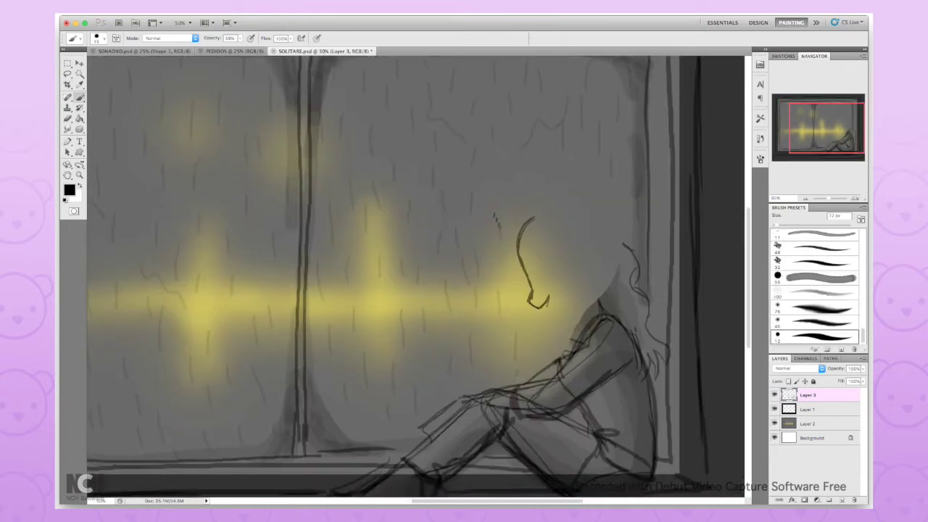
left_click_drag(584, 275, 561, 361)
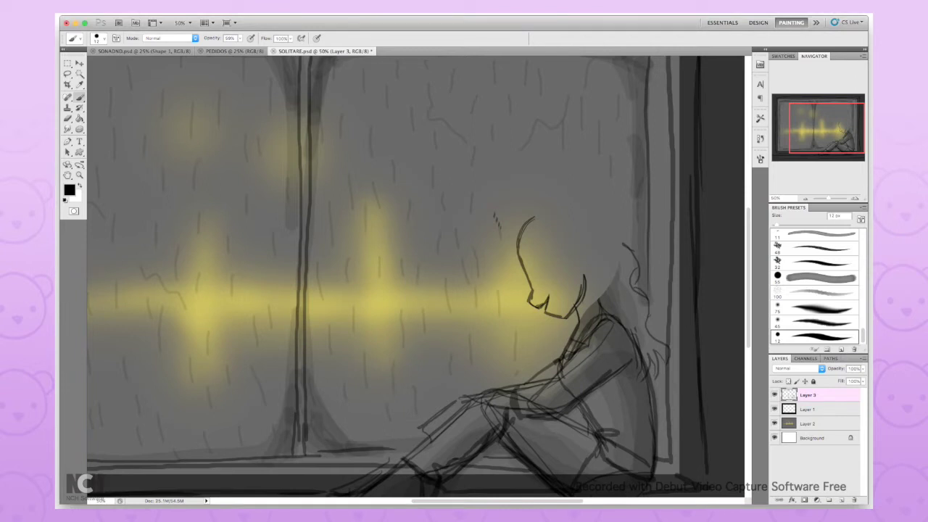
scroll(536, 290, "down", 2)
Lasso the head, tilt it up and to the right, and redraw the shoulder, arm and knee lines.
key("l")
left_click_drag(558, 297, 548, 176)
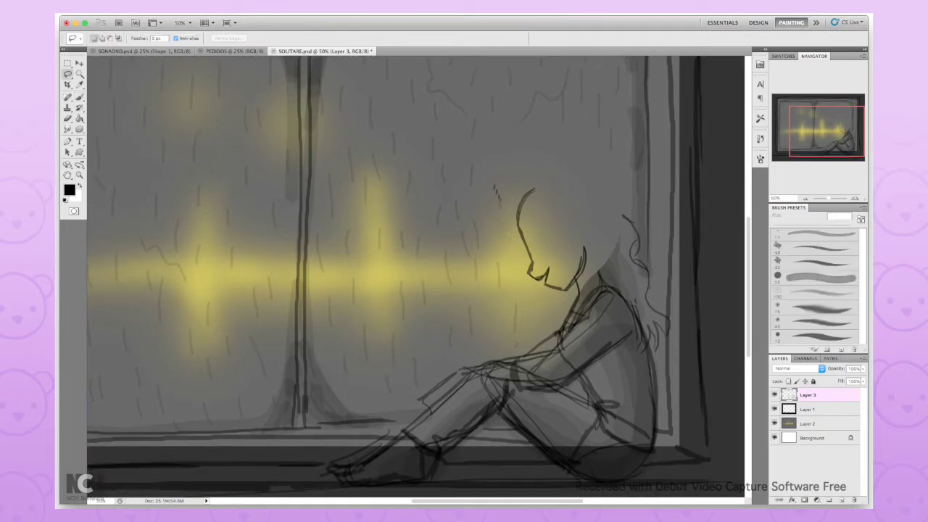
left_click_drag(501, 206, 635, 259)
key("ctrl+t")
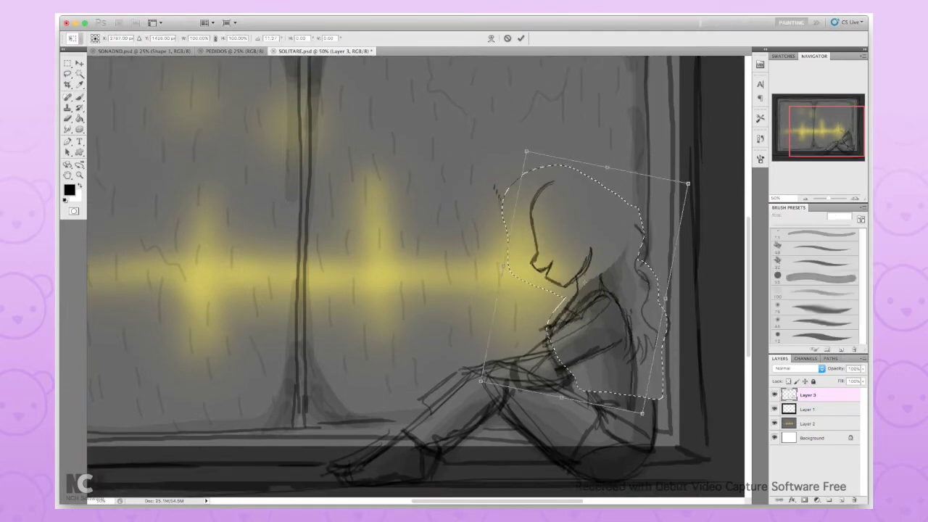
left_click_drag(594, 290, 620, 281)
key("Return")
key("ctrl+d")
key("b")
mouse_move(555, 348)
left_mouse_down()
mouse_move(599, 313)
mouse_move(591, 319)
left_mouse_up()
left_click_drag(596, 297, 573, 355)
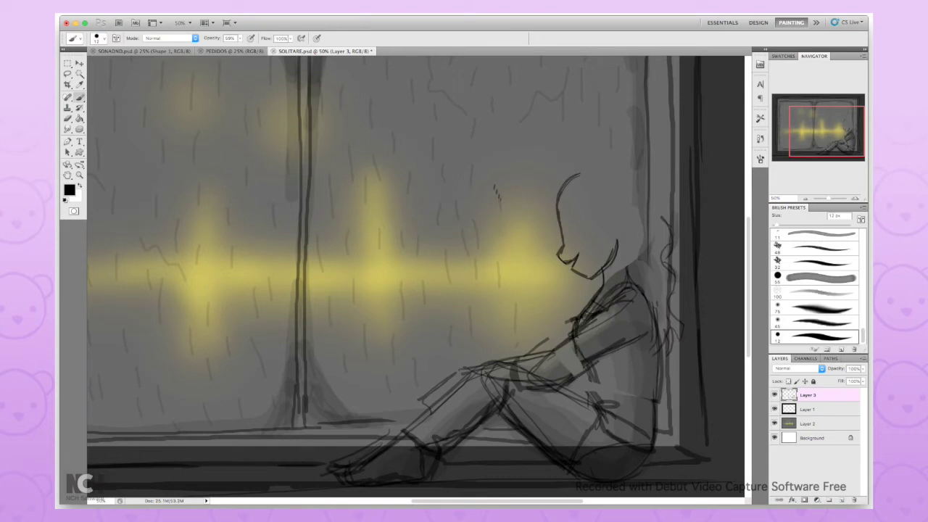
left_click_drag(471, 379, 588, 363)
Erase part of the mouth and chin, then draw curly hair over the head and down the back.
key("e")
left_click_drag(564, 255, 580, 275)
key("b")
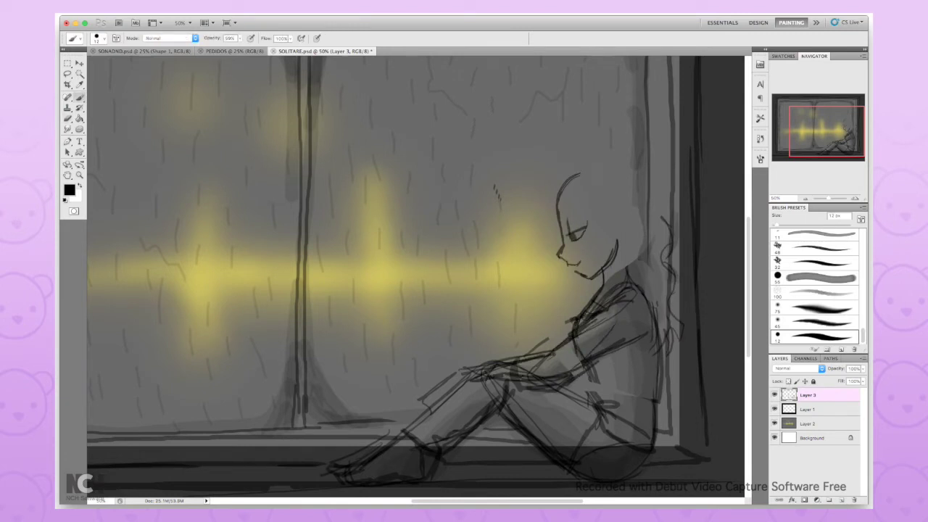
mouse_move(551, 201)
left_mouse_down()
mouse_move(601, 263)
mouse_move(604, 300)
left_mouse_up()
mouse_move(621, 167)
left_mouse_down()
mouse_move(545, 218)
mouse_move(656, 210)
left_mouse_up()
left_click_drag(656, 201, 671, 265)
key("ctrl+minus")
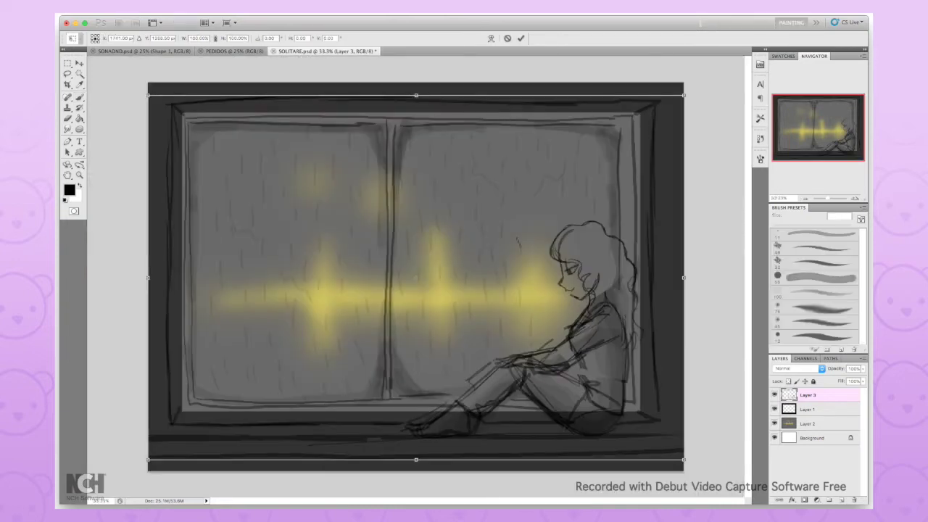
Merge the sketch layers and add two black horizontal lines on a new layer.
key("ctrl+e")
left_click(840, 500)
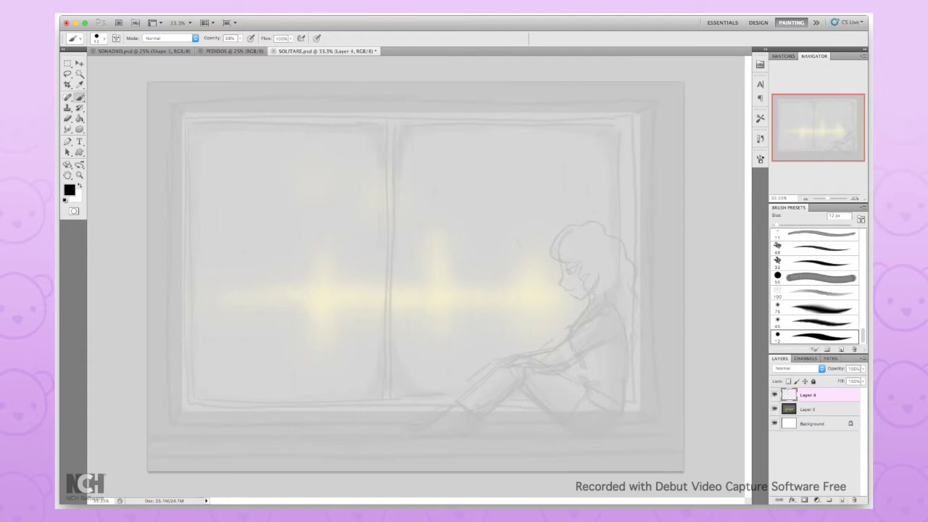
key("m")
key("alt+BackSpace")
key("ctrl+j")
key("ctrl+t")
key("shift+Up")
key("shift+Up")
key("shift+Up")
key("Return")
Fill the window area with black, lower its opacity, and try clearing the interior to leave a frame.
left_click_drag(224, 165, 663, 425)
key("alt+BackSpace")
key("ctrl+d")
key("5")
key("9")
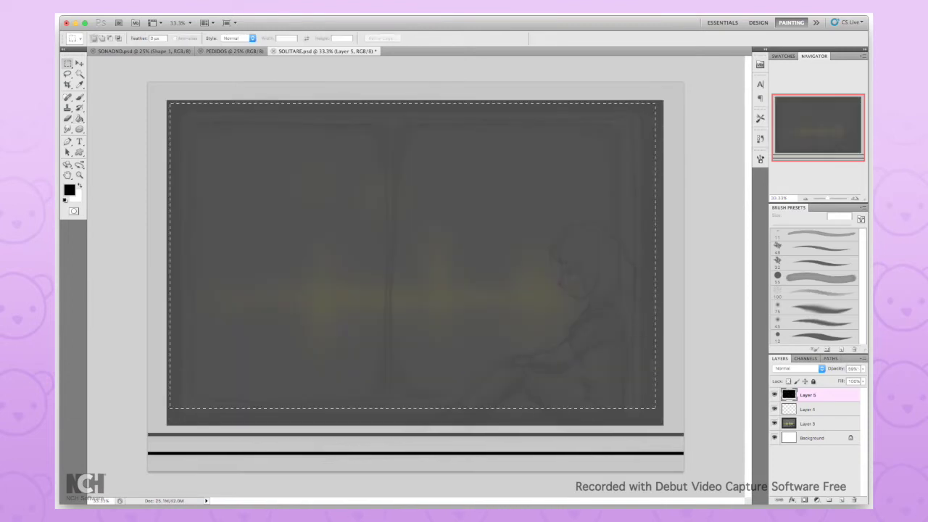
key("Delete")
key("ctrl+d")
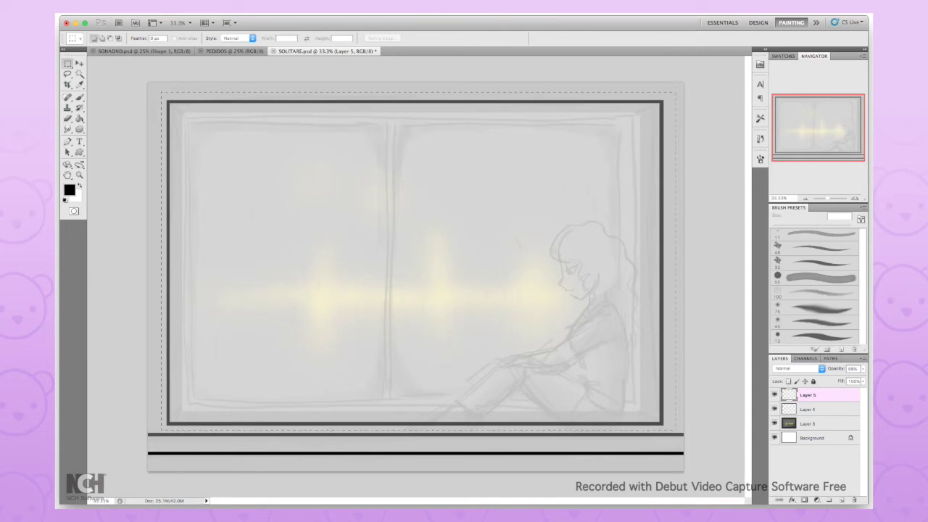
key("ctrl+z")
Create a thin dark border around the left window pane.
left_click_drag(183, 114, 275, 194)
key("ctrl+z")
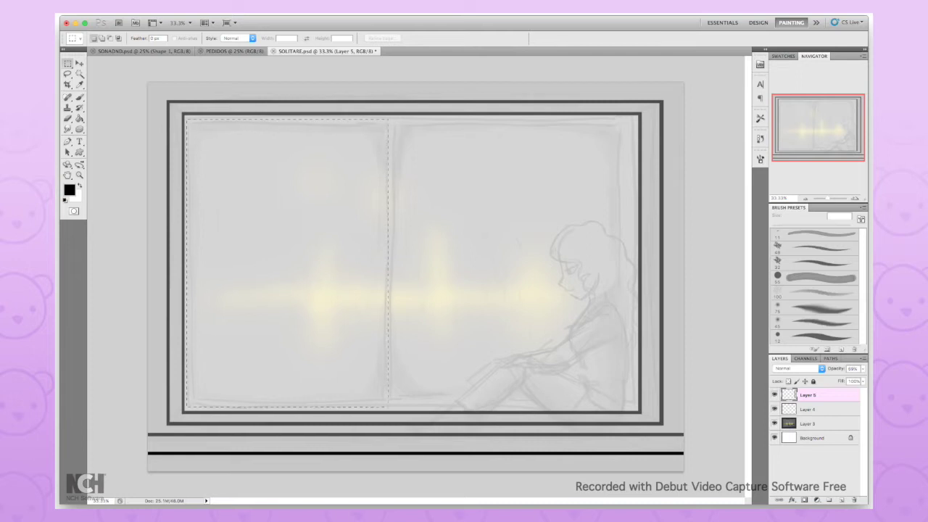
key("alt+BackSpace")
key("Delete")
key("ctrl+d")
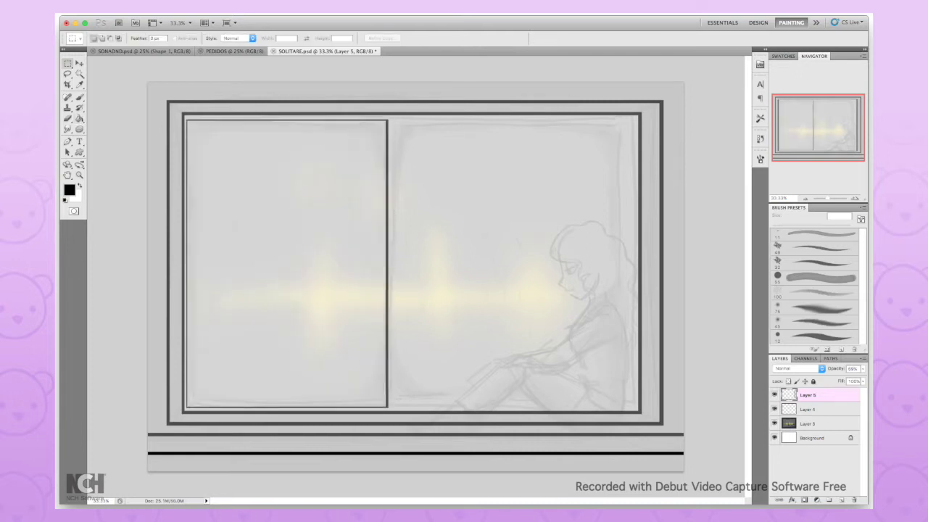
Duplicate the pane border, stretch it over the right pane, and delete the unwanted border layer.
left_click(787, 394, "ctrl")
key("ctrl+j")
key("ctrl+t")
mouse_move(437, 263)
left_mouse_down()
mouse_move(306, 263)
mouse_move(507, 263)
left_mouse_up()
left_click_drag(604, 263, 632, 263)
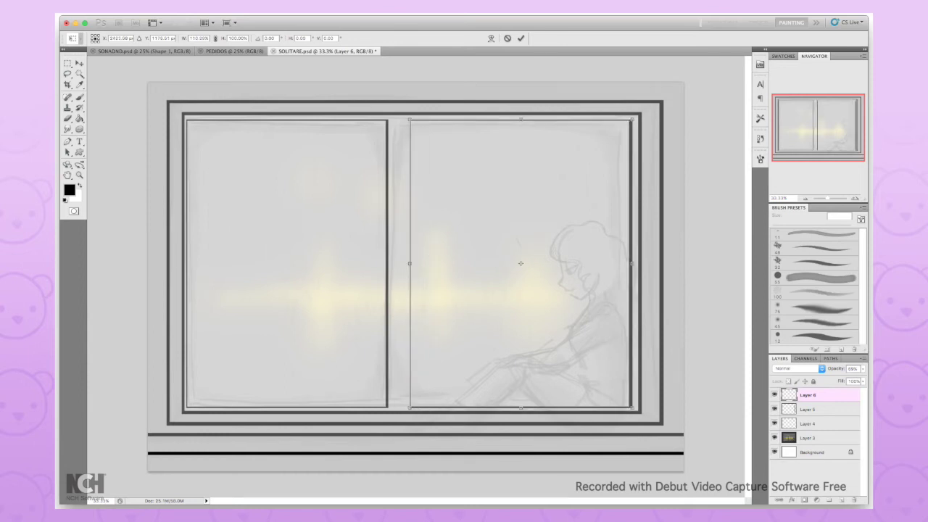
key("Return")
left_click(806, 408)
key("Delete")
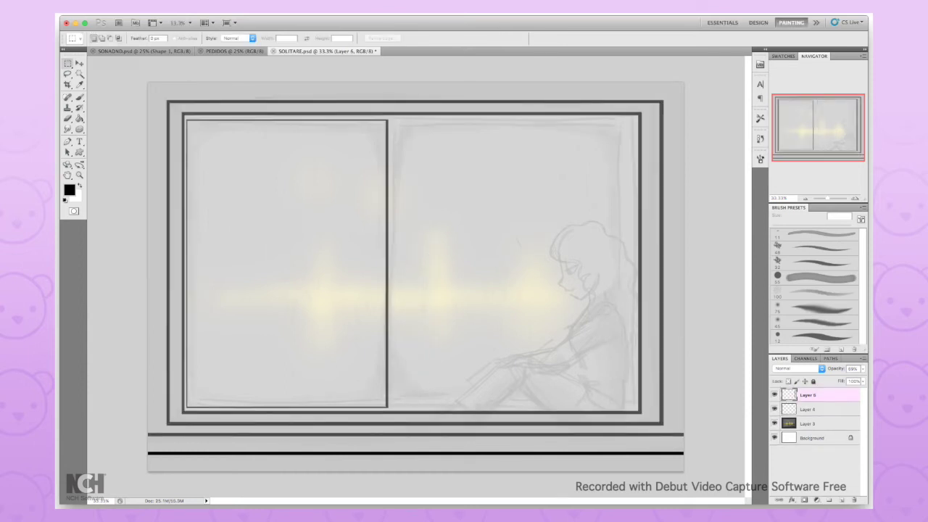
Copy the left pane border, flip it, and place it on the right pane.
left_click_drag(184, 118, 394, 410)
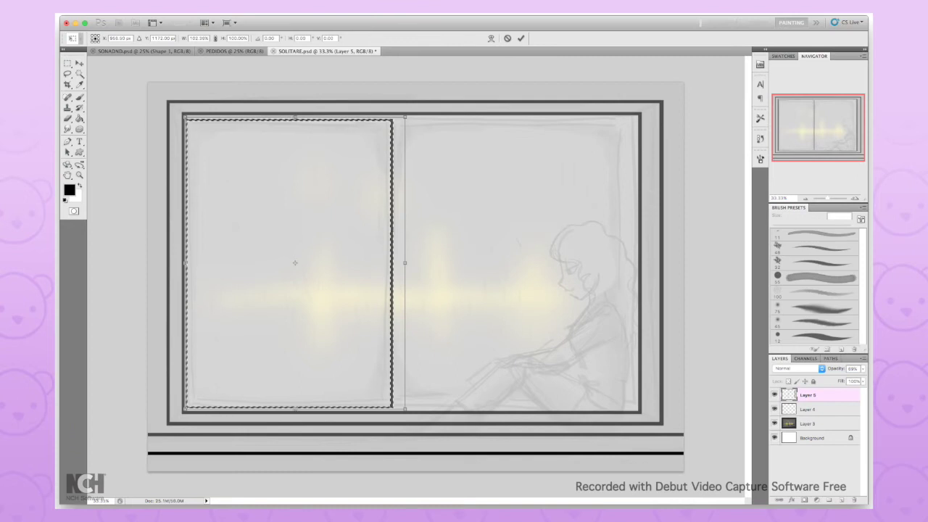
key("ctrl+j")
key("ctrl+t")
left_click_drag(403, 417, 177, 108)
mouse_move(290, 263)
left_mouse_down()
mouse_move(531, 264)
mouse_move(512, 263)
left_mouse_up()
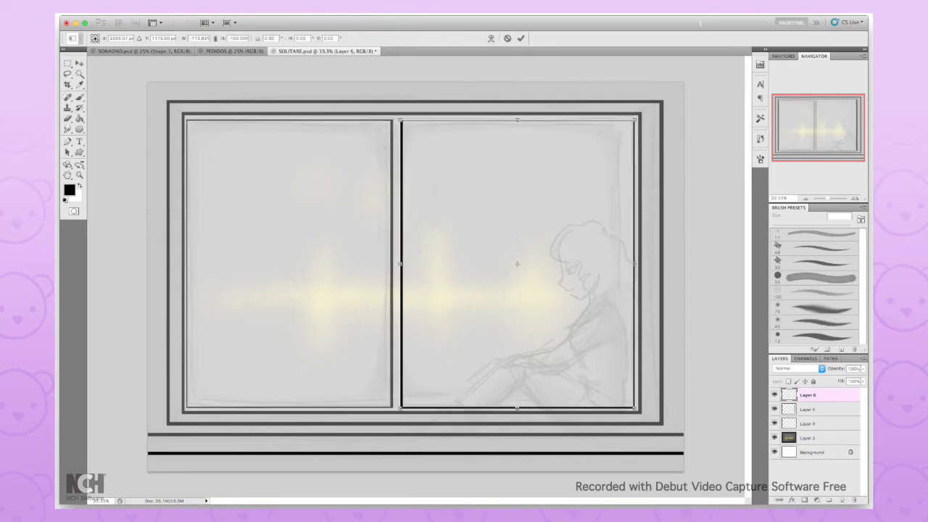
key("Return")
Nudge the left pane outline, set the frame lines to full opacity, and merge the line layers.
left_click(804, 408)
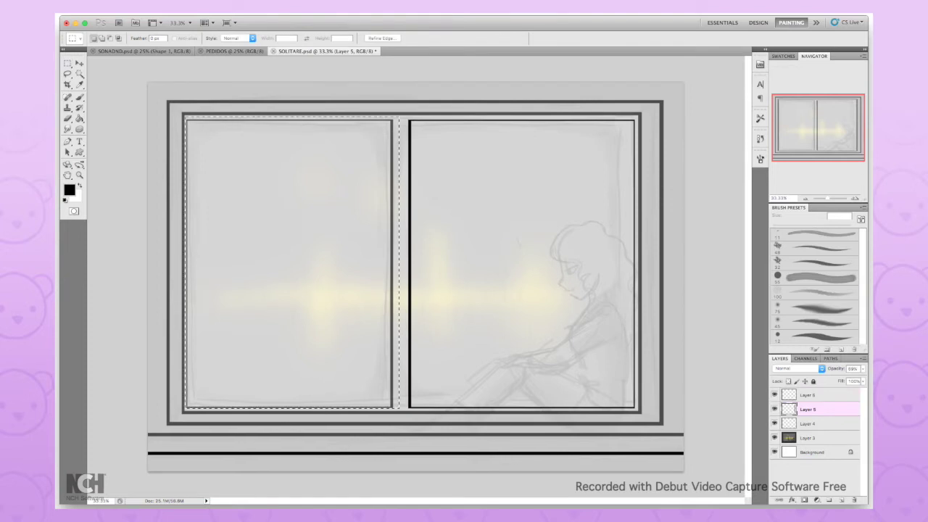
left_click_drag(391, 263, 399, 263)
key("ctrl+d")
key("ctrl+e")
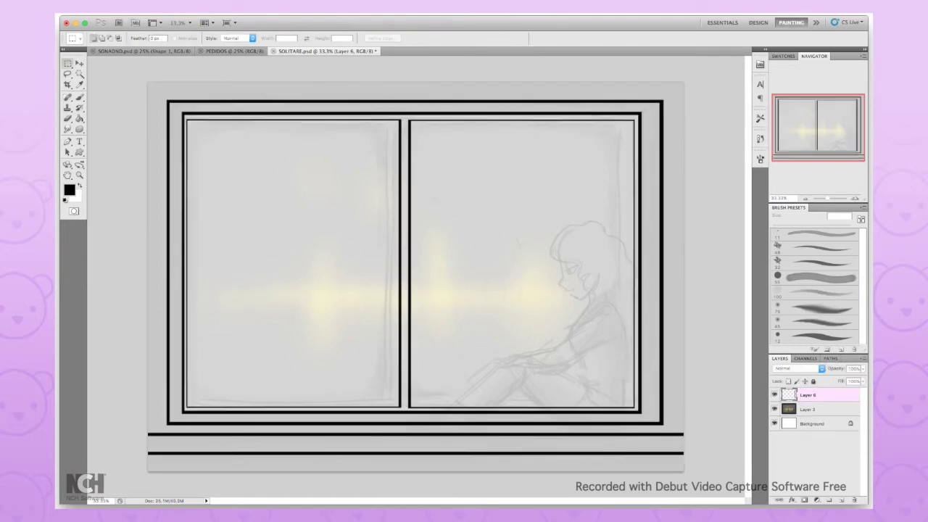
Hide the pencil sketch and fill a new layer beneath the frame lines with flat grey.
left_click(774, 408)
left_click(840, 500, "ctrl")
key("alt+BackSpace")
key("b")
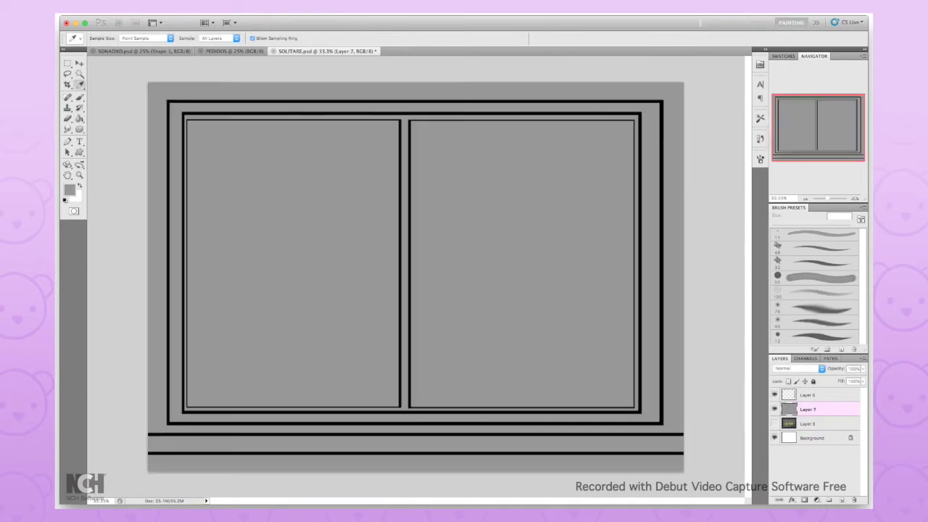
Darken the lower halves, bottom strip, top edge and left side of both grey panes.
left_click_drag(232, 399, 629, 355)
left_click_drag(186, 333, 562, 319)
key("bracketright")
key("bracketright")
key("bracketleft")
key("bracketleft")
left_click_drag(187, 410, 622, 399)
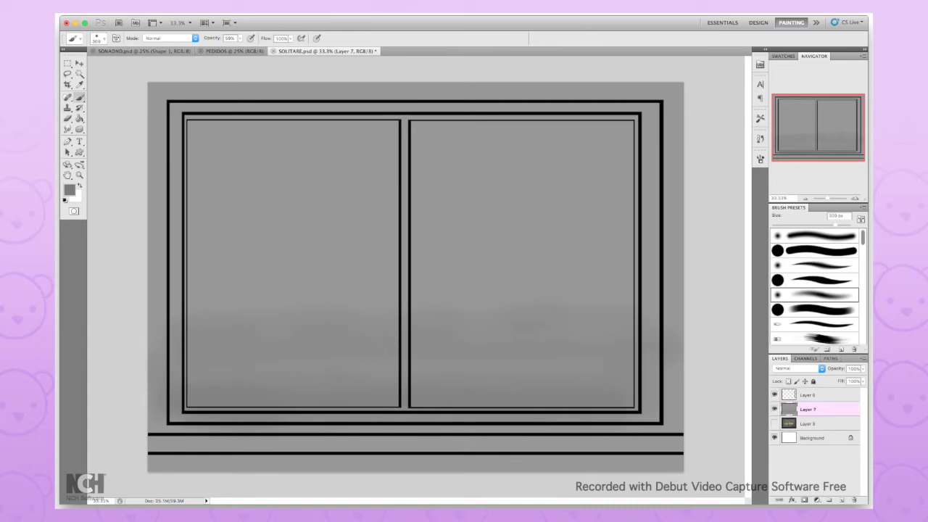
left_click_drag(188, 108, 638, 107)
left_click_drag(157, 137, 156, 340)
Sample a darker grey and shade the right pane's inner left, bottom and right edges.
left_click(631, 174, "alt")
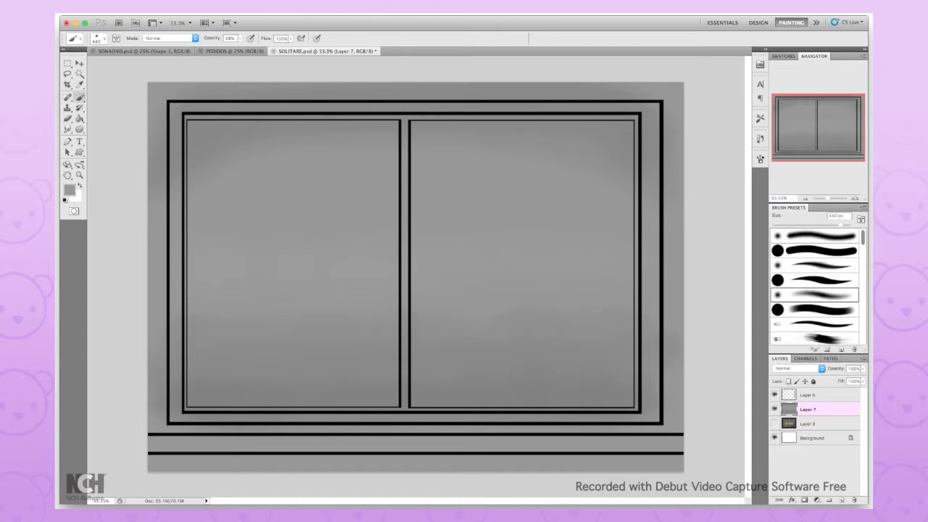
key("b")
left_click_drag(790, 225, 801, 225)
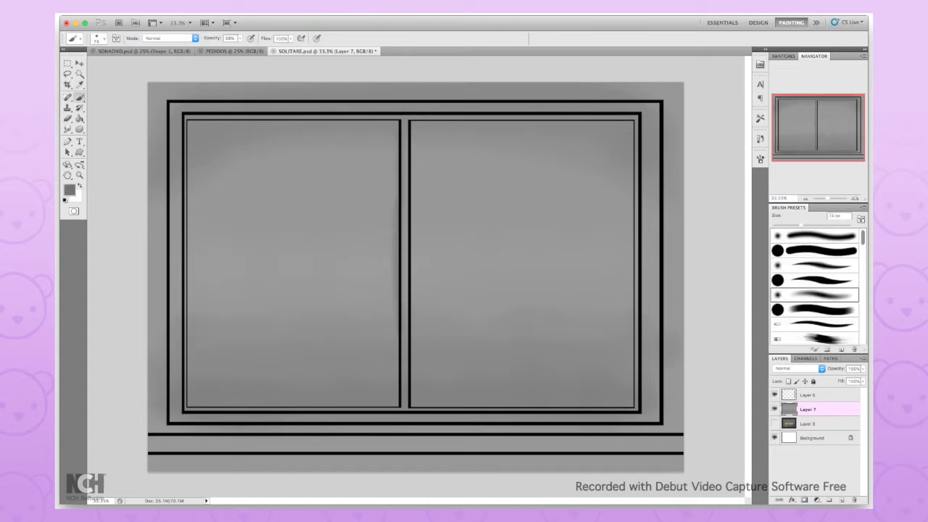
left_click_drag(399, 269, 396, 383)
mouse_move(413, 139)
left_mouse_down()
mouse_move(413, 404)
mouse_move(620, 404)
left_mouse_up()
mouse_move(632, 123)
left_mouse_down()
mouse_move(632, 381)
mouse_move(419, 117)
left_mouse_up()
Shade the top and left-pane inner edges and darken both panes' top corners.
left_click_drag(191, 120, 403, 120)
mouse_move(188, 129)
left_mouse_down()
mouse_move(189, 390)
mouse_move(392, 404)
left_mouse_up()
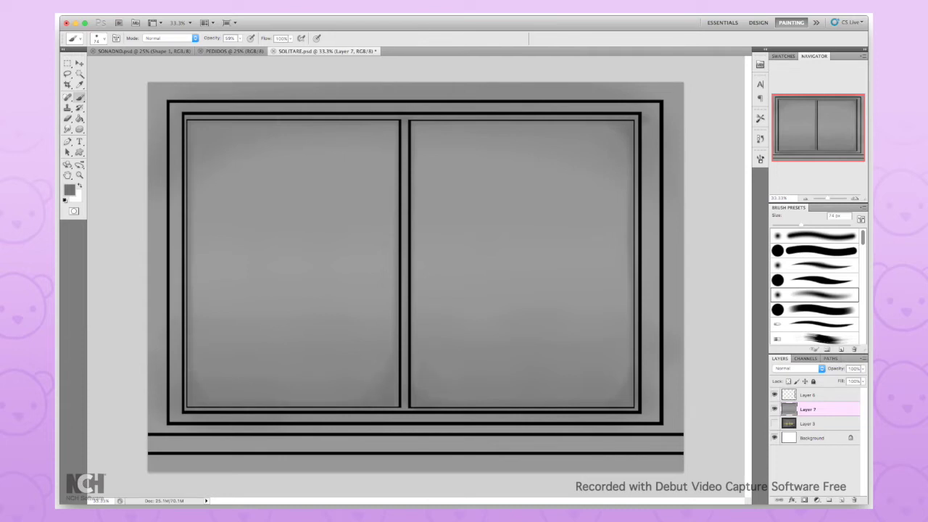
left_click(200, 132)
left_click(420, 132)
left_click_drag(213, 148, 247, 148)
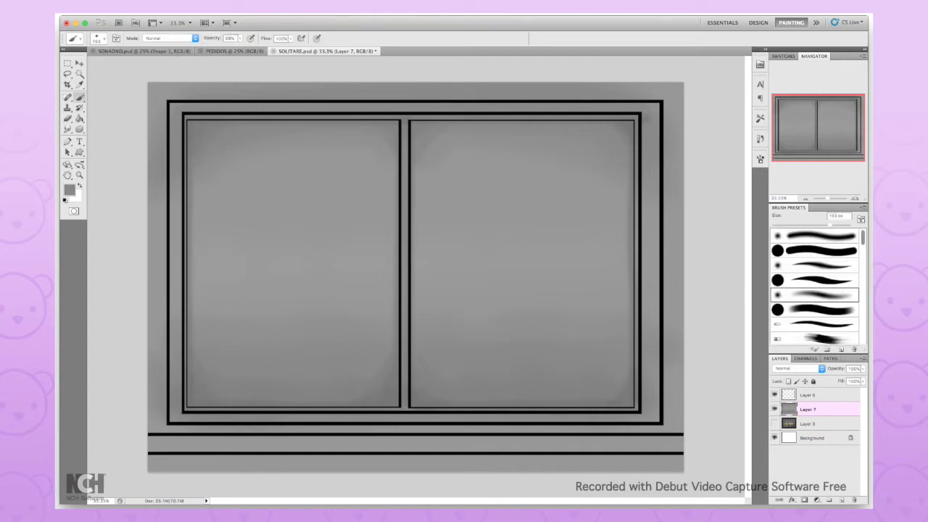
left_click(839, 500)
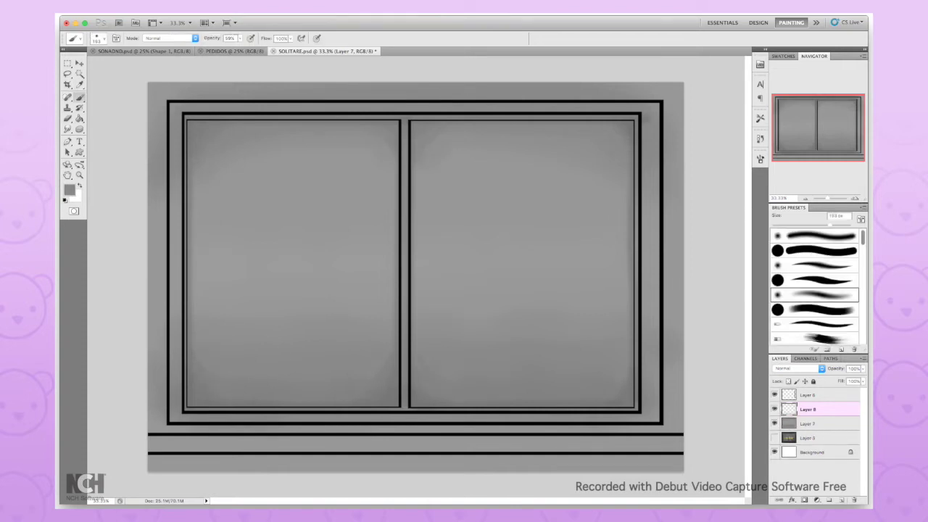
Paint short vertical rain streaks down the left pane with a 75 px brush.
scroll(814, 290, "down", 5)
scroll(814, 290, "down", 5)
left_click(812, 307)
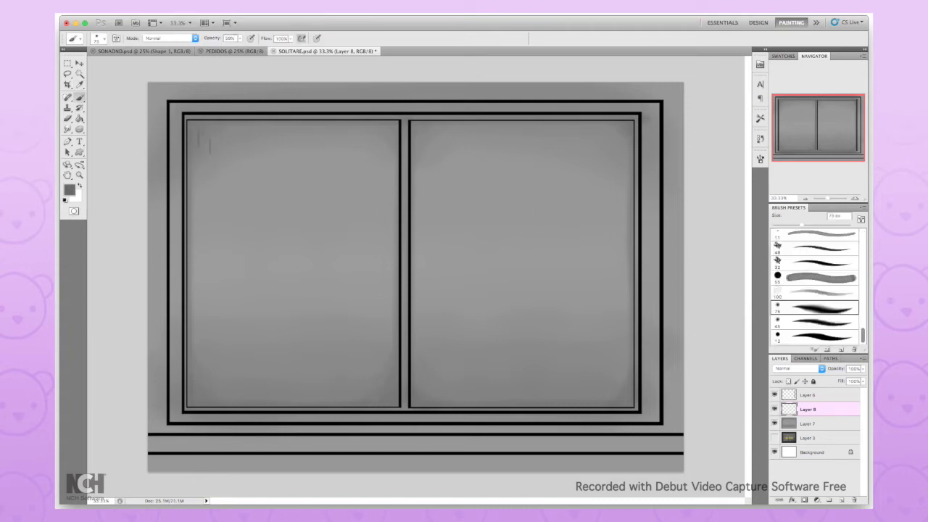
left_click_drag(203, 185, 204, 204)
left_click_drag(206, 223, 206, 239)
left_click_drag(200, 271, 212, 331)
left_click_drag(220, 345, 220, 359)
mouse_move(206, 324)
left_mouse_down()
mouse_move(206, 339)
mouse_move(220, 337)
left_mouse_up()
left_click_drag(204, 294, 204, 311)
left_click_drag(214, 292, 215, 307)
left_click_drag(219, 258, 219, 273)
left_click_drag(211, 180, 212, 194)
left_click_drag(210, 205, 211, 217)
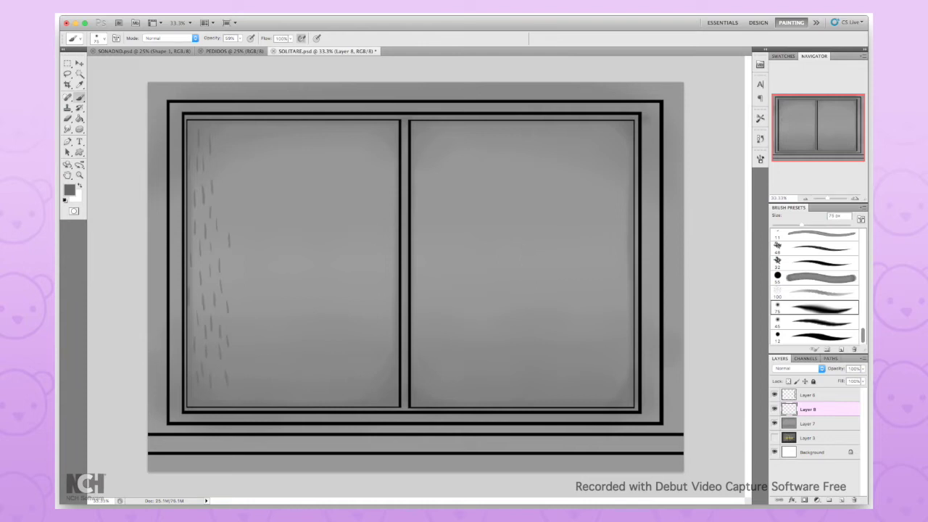
Spread more rain streaks across the left pane's top, middle and right side.
left_click_drag(236, 136, 236, 149)
mouse_move(222, 186)
left_mouse_down()
mouse_move(223, 202)
mouse_move(243, 194)
left_mouse_up()
left_click_drag(245, 155, 245, 168)
left_click_drag(257, 138, 257, 151)
left_click_drag(250, 228, 250, 242)
left_click_drag(237, 257, 238, 271)
left_click_drag(237, 322, 236, 333)
left_click_drag(268, 310, 268, 322)
left_click_drag(281, 301, 281, 314)
mouse_move(207, 284)
left_mouse_down()
mouse_move(207, 293)
mouse_move(194, 289)
left_mouse_up()
left_click_drag(284, 269, 284, 281)
left_click_drag(294, 126, 266, 171)
left_click_drag(281, 168, 281, 182)
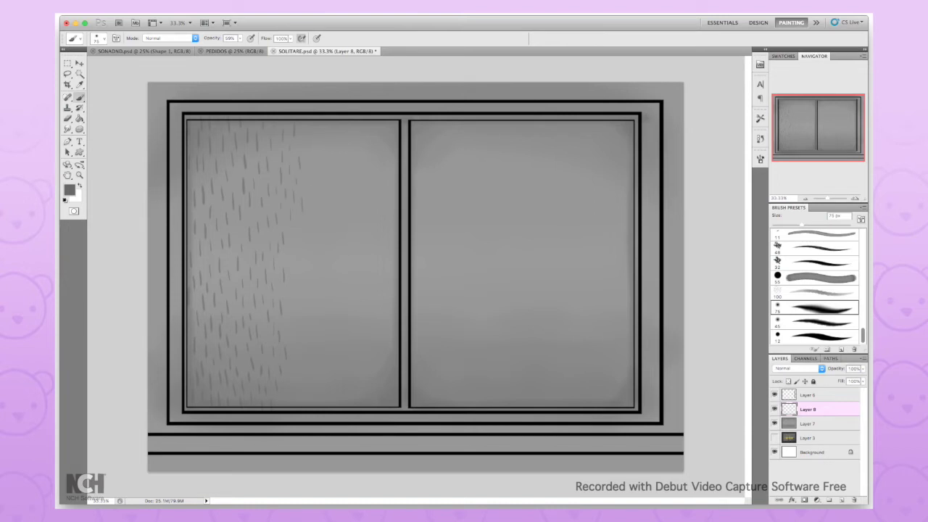
left_click_drag(306, 265, 306, 277)
left_click_drag(334, 187, 334, 196)
left_click_drag(356, 258, 355, 269)
left_click_drag(381, 234, 381, 246)
Duplicate the lassoed rain into the right pane, discarding a trial tilted copy.
key("l")
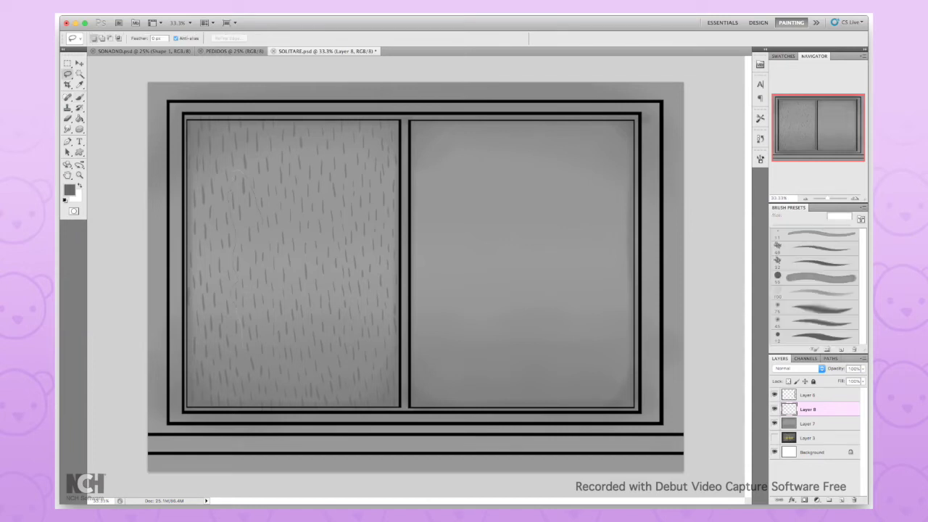
key("ctrl+j")
left_click_drag(271, 324, 449, 239)
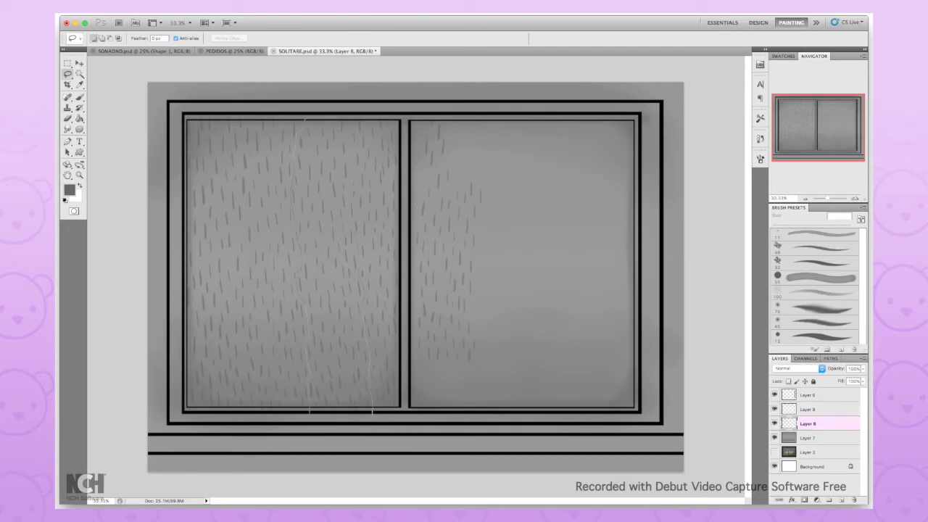
key("ctrl+j")
key("ctrl+t")
left_click_drag(335, 264, 511, 265)
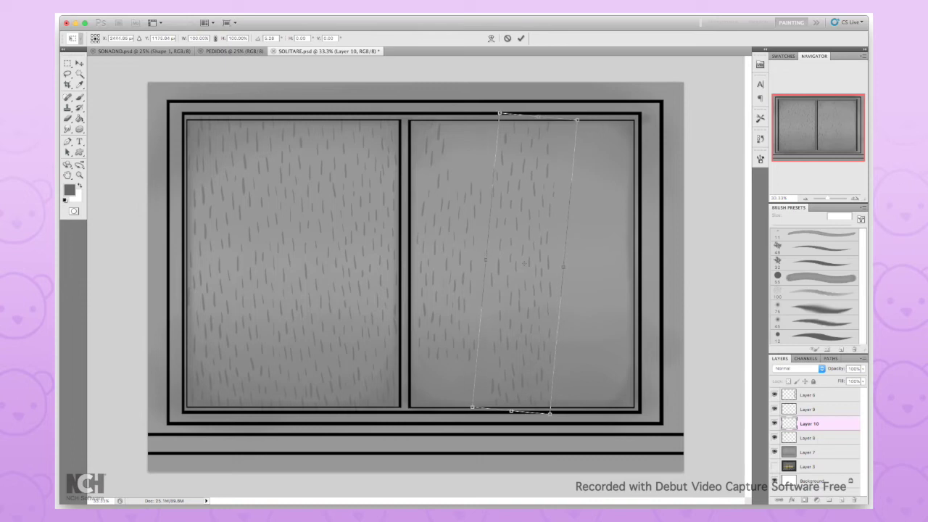
key("Return")
key("alt+bracketleft")
left_click_drag(216, 174, 238, 422)
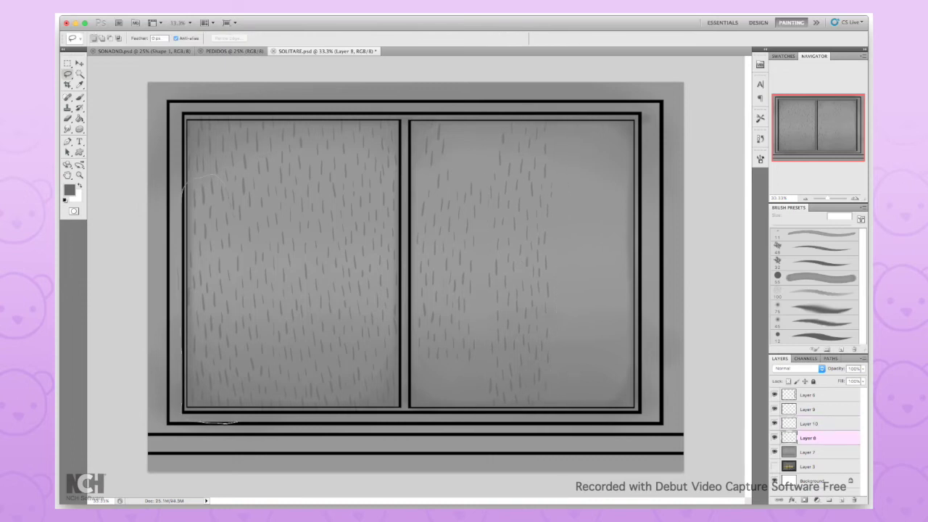
key("ctrl+alt+z")
key("ctrl+alt+z")
key("ctrl+alt+z")
Add a few more rain streaks to both panes and cycle the navy layer's blend mode.
key("b")
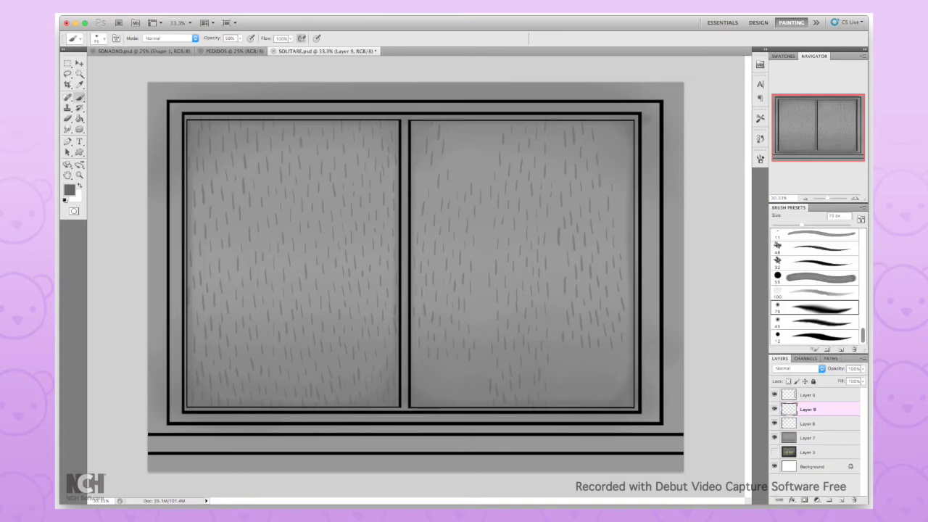
left_click_drag(485, 151, 485, 162)
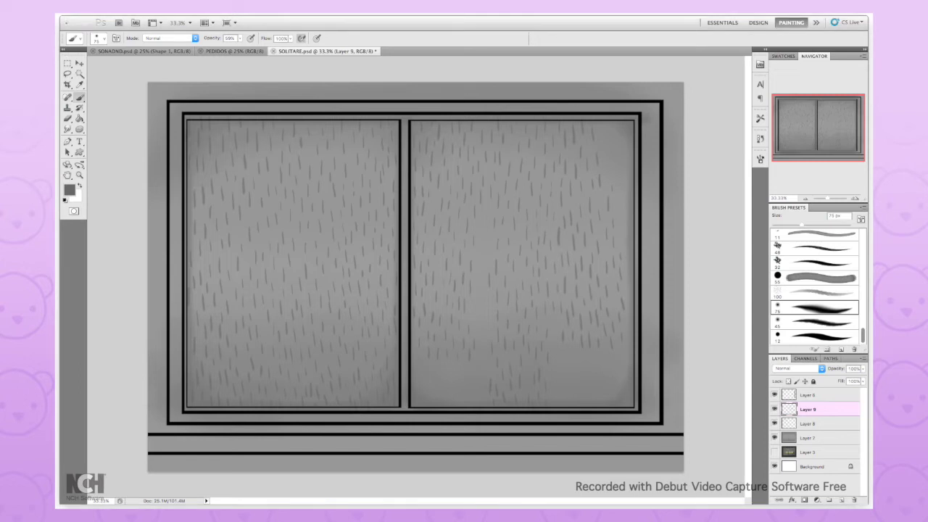
left_click_drag(487, 206, 490, 249)
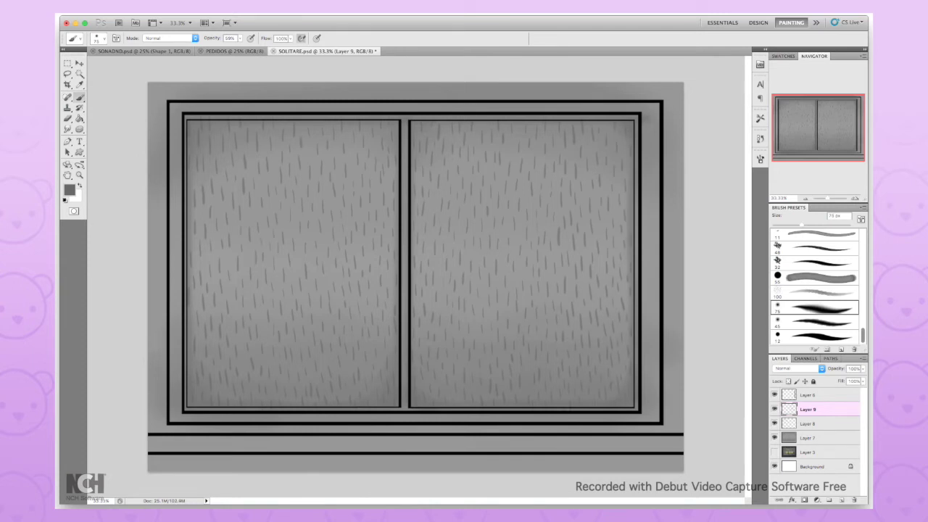
left_click_drag(229, 254, 229, 267)
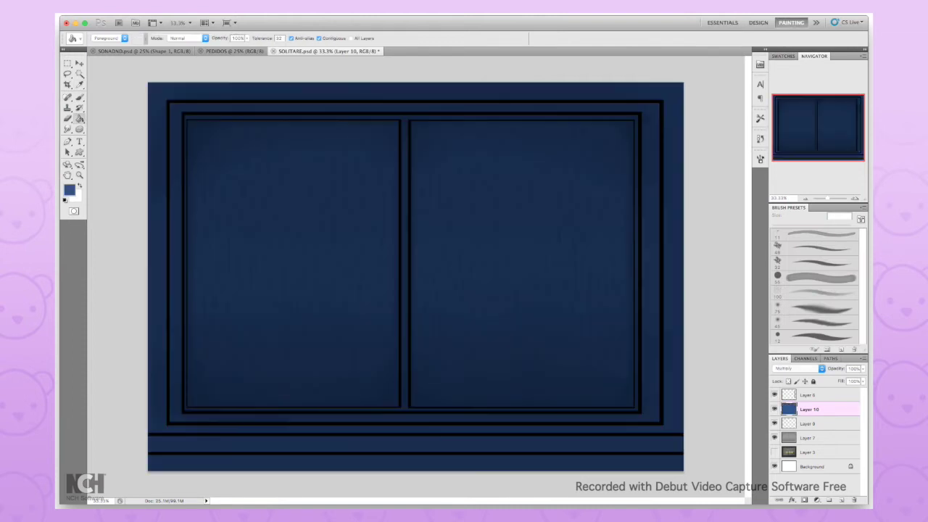
key("Down")
key("Down")
key("Down")
key("Down")
key("Down")
key("Down")
Blend the navy layer over the panes and add a black darkening layer at 17% opacity.
key("alt+bracketright")
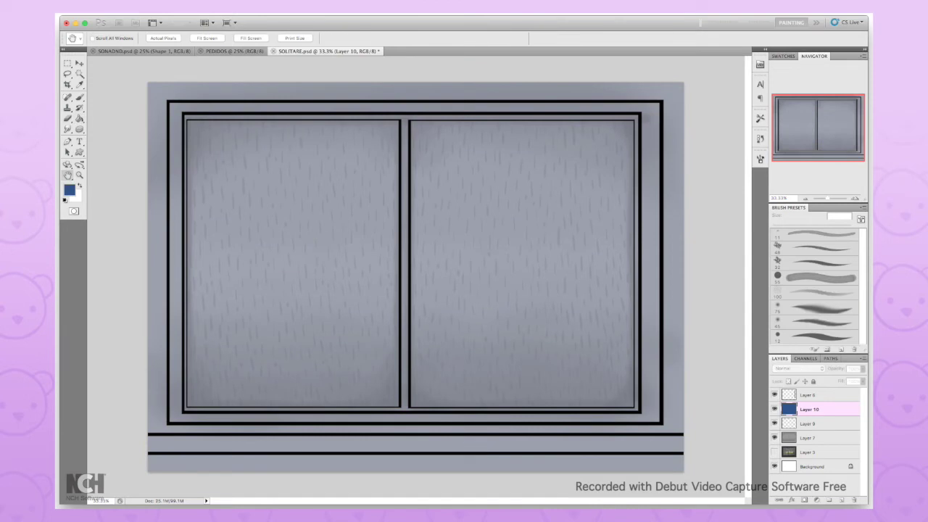
key("ctrl+shift+alt+n")
key("d")
key("alt+BackSpace")
On a new layer, paint a row of yellow four-point stars across both panes.
key("ctrl+shift+alt+n")
key("i")
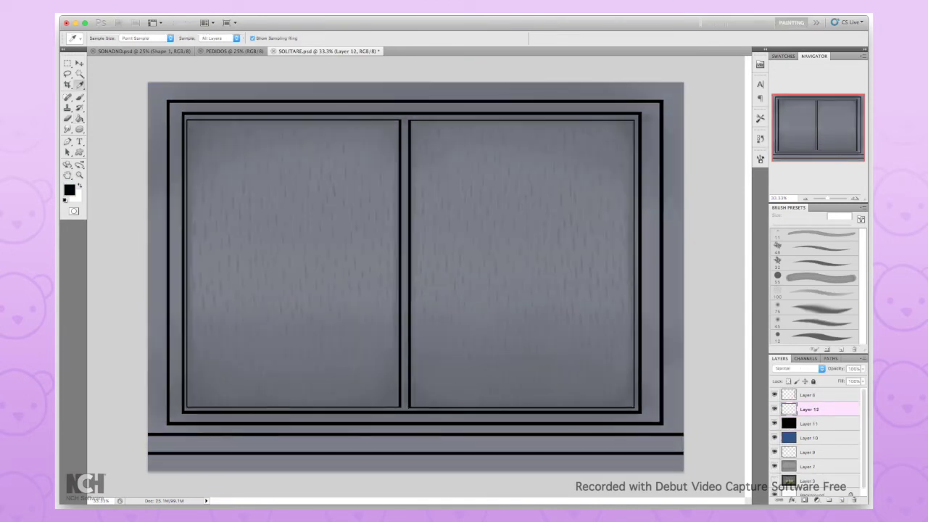
key("b")
left_click_drag(214, 296, 300, 292)
mouse_move(215, 296)
left_mouse_down()
mouse_move(389, 294)
mouse_move(375, 296)
left_mouse_up()
mouse_move(411, 295)
left_mouse_down()
mouse_move(469, 295)
mouse_move(454, 296)
left_mouse_up()
mouse_move(504, 287)
left_mouse_down()
mouse_move(592, 284)
mouse_move(573, 335)
left_mouse_up()
Fill the left, middle and right stars' centres with full-opacity yellow.
key("0")
mouse_move(565, 262)
left_mouse_down()
mouse_move(574, 316)
mouse_move(573, 277)
left_mouse_up()
left_click_drag(513, 267, 519, 308)
mouse_move(413, 291)
left_mouse_down()
mouse_move(457, 293)
mouse_move(439, 311)
left_mouse_up()
mouse_move(345, 294)
left_mouse_down()
mouse_move(383, 294)
mouse_move(363, 308)
left_mouse_up()
left_click_drag(220, 294, 251, 260)
mouse_move(251, 254)
left_mouse_down()
mouse_move(276, 291)
mouse_move(302, 290)
left_mouse_up()
mouse_move(244, 294)
left_mouse_down()
mouse_move(262, 319)
mouse_move(246, 296)
mouse_move(265, 268)
mouse_move(196, 296)
left_mouse_up()
Paint a soft yellow glow around all five stars with a large soft brush.
left_click(813, 294)
mouse_move(250, 286)
left_mouse_down()
mouse_move(247, 218)
mouse_move(305, 319)
mouse_move(254, 362)
left_mouse_up()
left_click_drag(302, 294, 568, 293)
left_click_drag(507, 297, 521, 253)
key("ctrl+alt+z")
key("ctrl+alt+z")
mouse_move(478, 297)
left_mouse_down()
mouse_move(363, 297)
mouse_move(362, 318)
left_mouse_up()
mouse_move(420, 305)
left_mouse_down()
mouse_move(471, 290)
mouse_move(435, 253)
left_mouse_up()
mouse_move(514, 298)
left_mouse_down()
mouse_move(518, 217)
mouse_move(515, 348)
left_mouse_up()
left_click_drag(507, 293, 464, 292)
left_click_drag(572, 297, 573, 355)
mouse_move(573, 292)
left_mouse_down()
mouse_move(605, 293)
mouse_move(573, 206)
left_mouse_up()
left_click_drag(529, 289, 554, 288)
Add more glow over the stars at 72% brush opacity.
key("7")
key("2")
mouse_move(196, 295)
left_mouse_down()
mouse_move(260, 239)
mouse_move(319, 294)
left_mouse_up()
left_click_drag(239, 304, 341, 363)
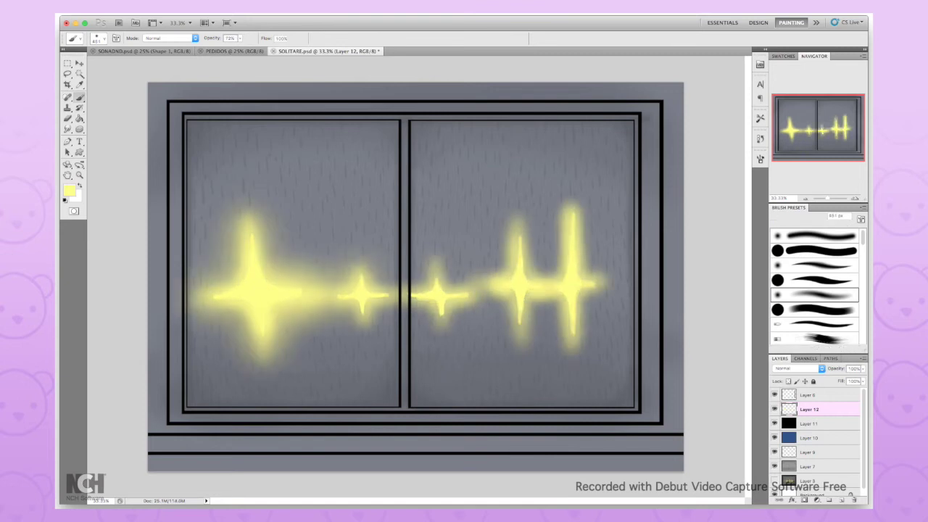
left_click_drag(340, 290, 449, 275)
left_click_drag(508, 254, 580, 290)
Dab two small yellow dots above the lights and give them a soft glow.
left_click(358, 220)
left_click(333, 199)
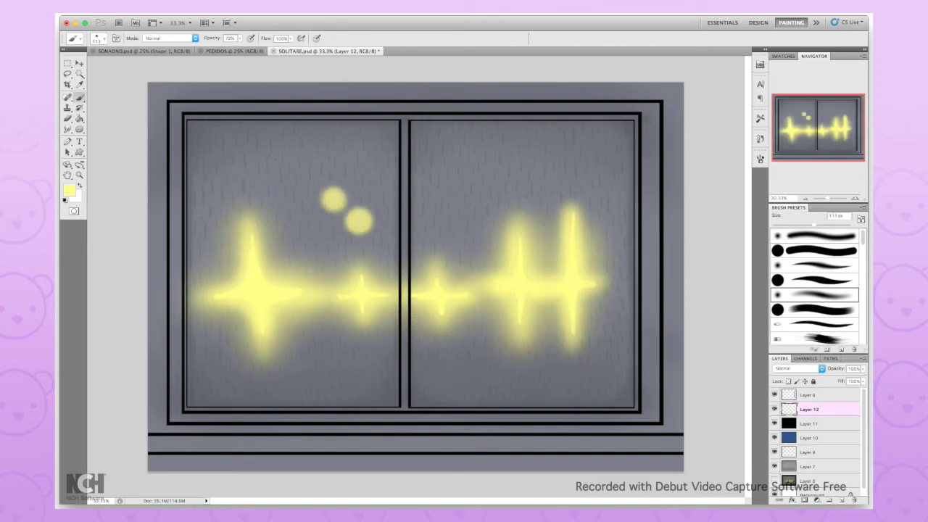
left_click_drag(333, 199, 358, 220)
key("bracketright")
key("bracketleft")
key("bracketleft")
key("bracketleft")
left_click(359, 223)
left_click(333, 198)
Brighten the glow across the stars and their vertical spikes.
left_click_drag(260, 319, 261, 348)
left_click(359, 274)
mouse_move(303, 294)
left_mouse_down()
mouse_move(339, 294)
mouse_move(360, 325)
left_mouse_up()
left_click_drag(437, 278, 437, 263)
left_click_drag(443, 307, 443, 330)
left_click_drag(519, 230, 519, 254)
left_click_drag(521, 313, 521, 333)
left_click_drag(574, 214, 574, 230)
left_click_drag(583, 284, 608, 283)
left_click_drag(569, 297, 573, 342)
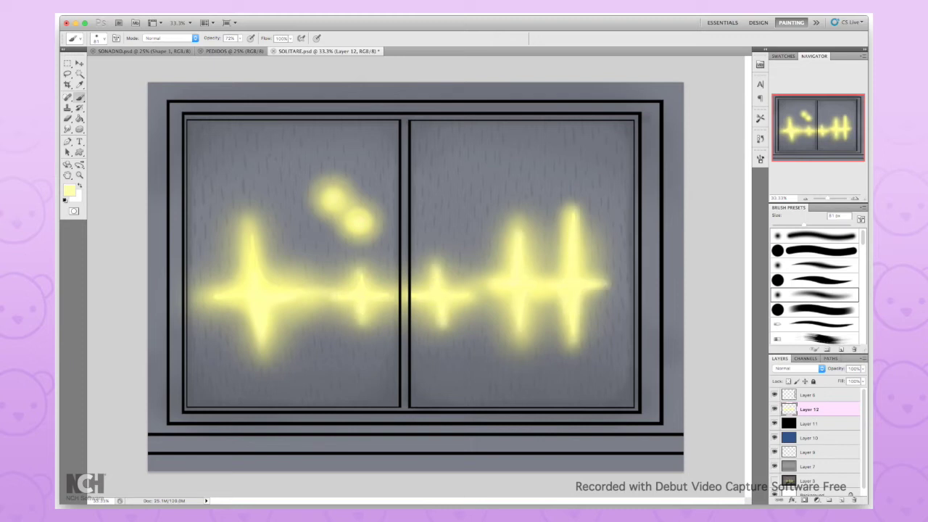
Soften the glow across the lights, then dim the lights layer to 48% opacity.
key("4")
key("8")
left_click_drag(217, 286, 268, 217)
left_click_drag(241, 318, 282, 328)
left_click_drag(319, 209, 375, 219)
left_click_drag(482, 303, 486, 319)
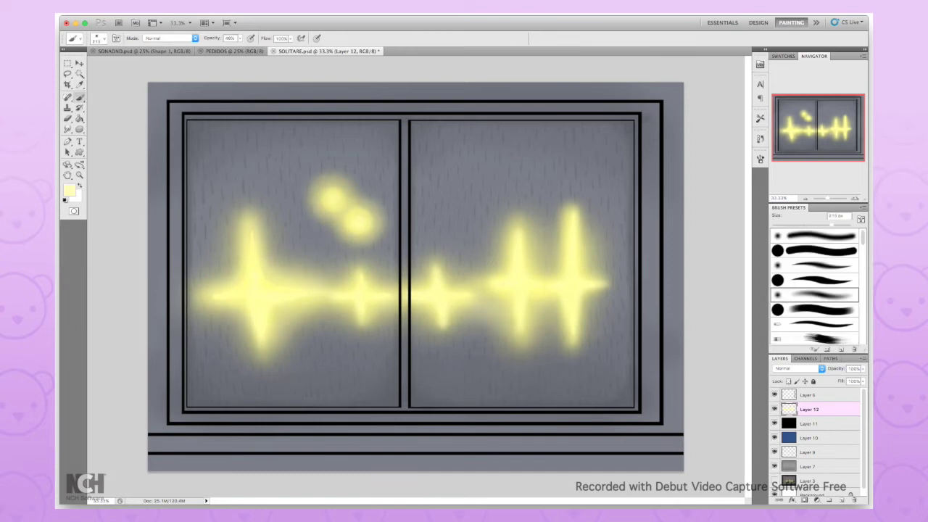
left_click_drag(551, 329, 607, 300)
left_click_drag(177, 301, 239, 326)
left_click_drag(337, 272, 467, 261)
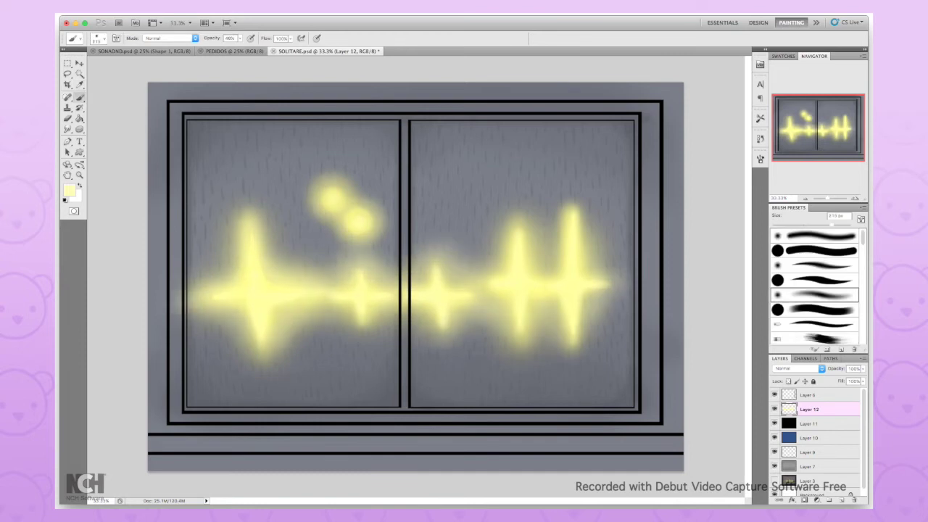
left_click_drag(344, 326, 420, 322)
type("48")
key("Return")
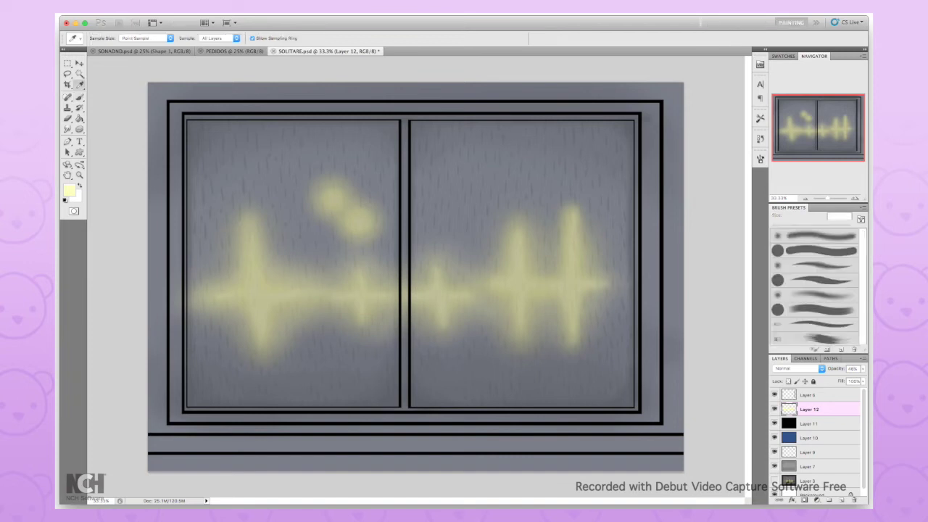
On a new layer, paint yellow over the left star, horizontal streak and small stars.
key("ctrl+shift+alt+n")
left_click_drag(239, 246, 261, 358)
mouse_move(257, 279)
left_mouse_down()
mouse_move(261, 318)
mouse_move(435, 296)
left_mouse_up()
left_click_drag(359, 272, 362, 334)
left_click_drag(322, 290, 363, 261)
left_click_drag(433, 265, 438, 344)
left_click_drag(421, 294, 475, 292)
Brighten the two small upper circles and the tall streaks in the right pane.
left_click_drag(330, 190, 362, 228)
left_click_drag(499, 246, 500, 290)
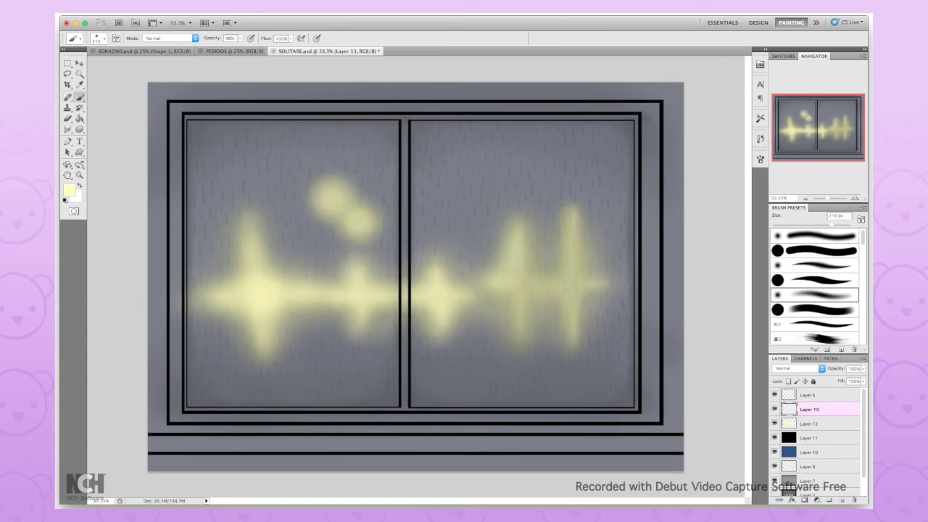
left_click_drag(519, 218, 520, 348)
left_click_drag(516, 272, 518, 321)
left_click_drag(558, 217, 560, 278)
left_click_drag(570, 178, 572, 254)
left_click_drag(587, 291, 613, 293)
mouse_move(576, 289)
left_mouse_down()
mouse_move(578, 369)
mouse_move(569, 324)
left_mouse_up()
With a smaller brush, sharpen the glow cores of the left, centre and right stars.
key("bracketright")
key("bracketleft")
left_click_drag(259, 256, 259, 275)
left_click_drag(260, 310, 261, 328)
mouse_move(355, 280)
left_mouse_down()
mouse_move(376, 296)
mouse_move(356, 319)
left_mouse_up()
left_click_drag(514, 246, 516, 290)
With a tiny brush, dab bright spots on both upper circles and patches of the right star.
key("bracketleft")
key("bracketleft")
key("bracketleft")
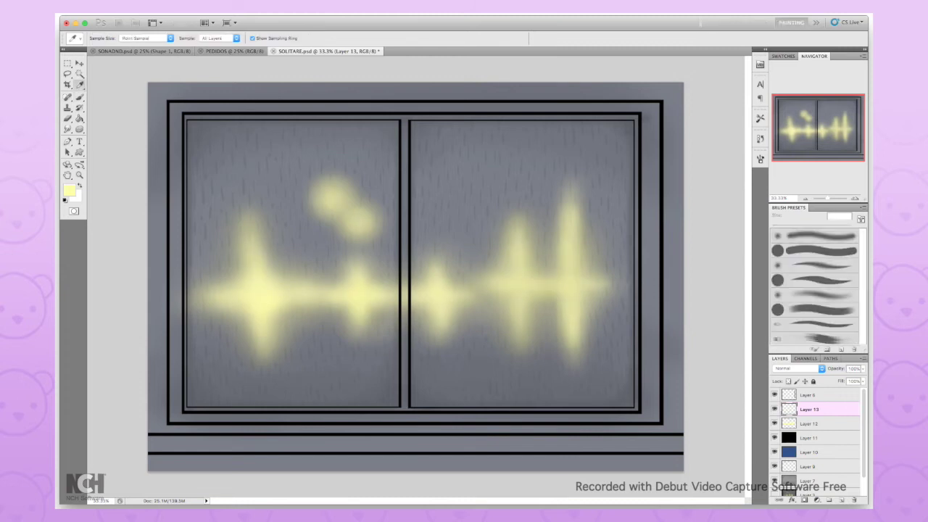
left_click(332, 200)
left_click(358, 222)
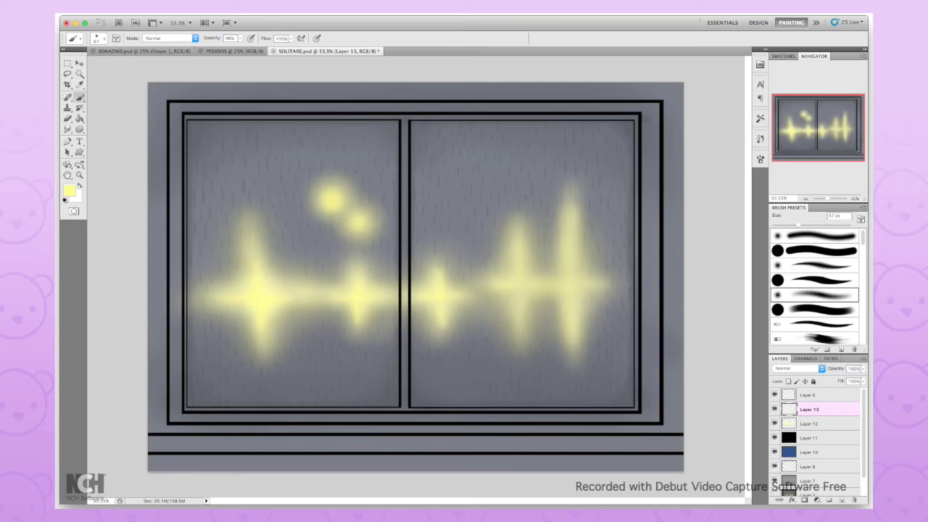
left_click_drag(521, 325, 518, 290)
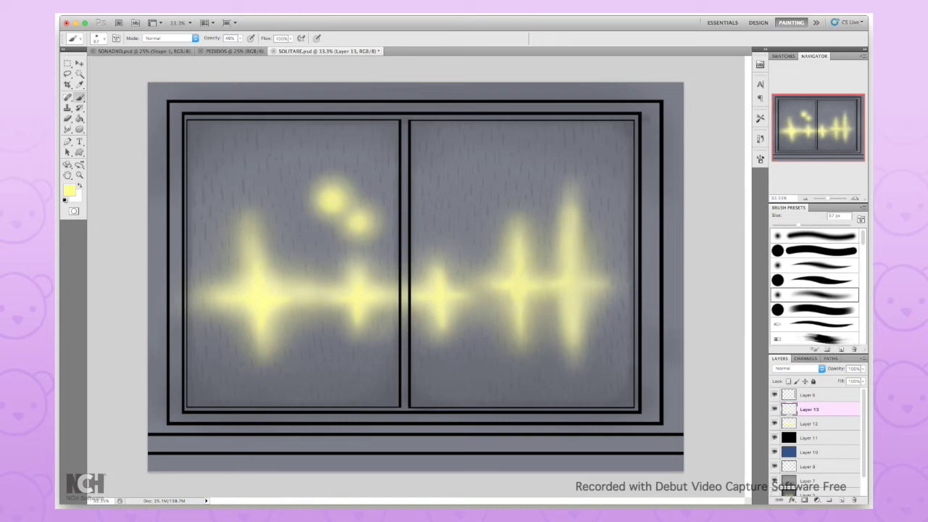
left_click_drag(574, 348, 574, 335)
left_click_drag(574, 300, 574, 287)
Set the glow layer's opacity to 94%.
type("94")
key("Return")
key("alt+bracketleft")
key("alt+bracketleft")
key("alt+bracketleft")
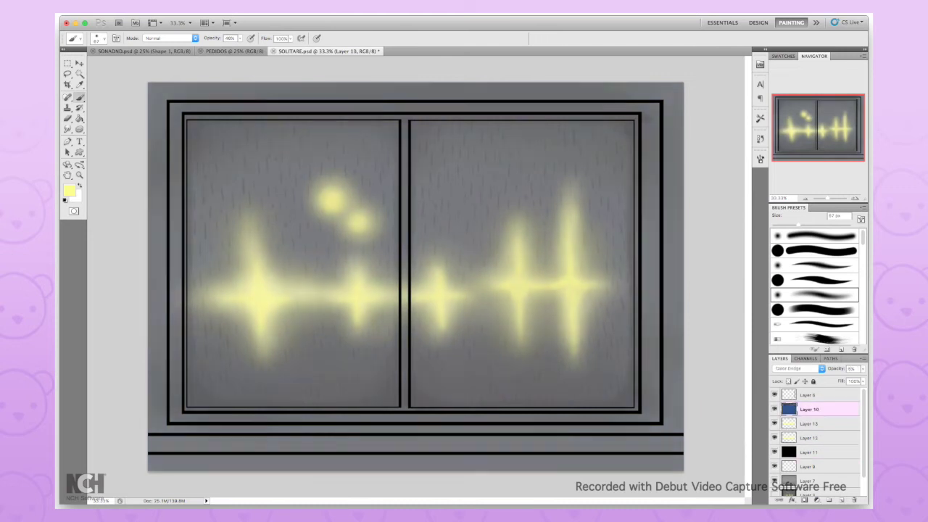
Move Layer 9 up just under Layer 6 and select Layer 7.
key("alt+bracketright")
key("alt+bracketright")
key("alt+shift+bracketright")
key("alt+bracketleft")
key("alt+bracketright")
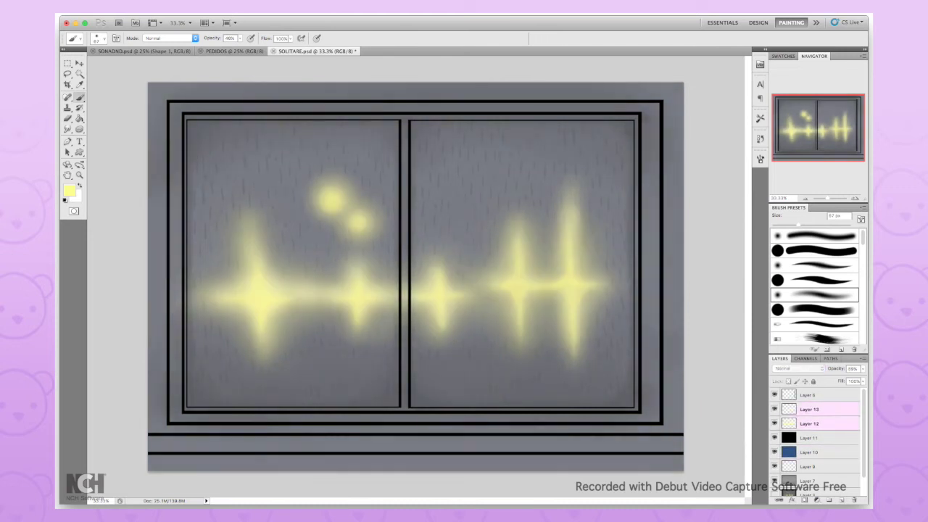
left_click_drag(807, 466, 807, 409)
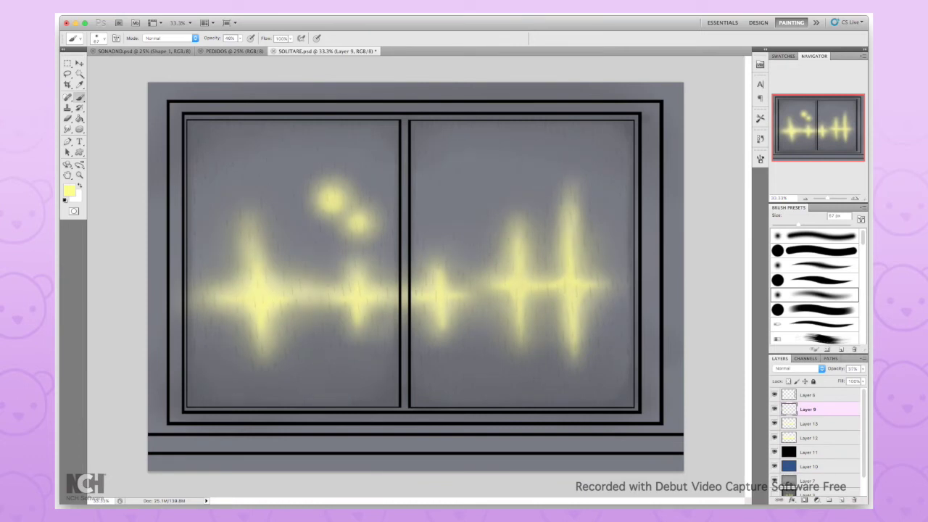
scroll(811, 434, "down", 1)
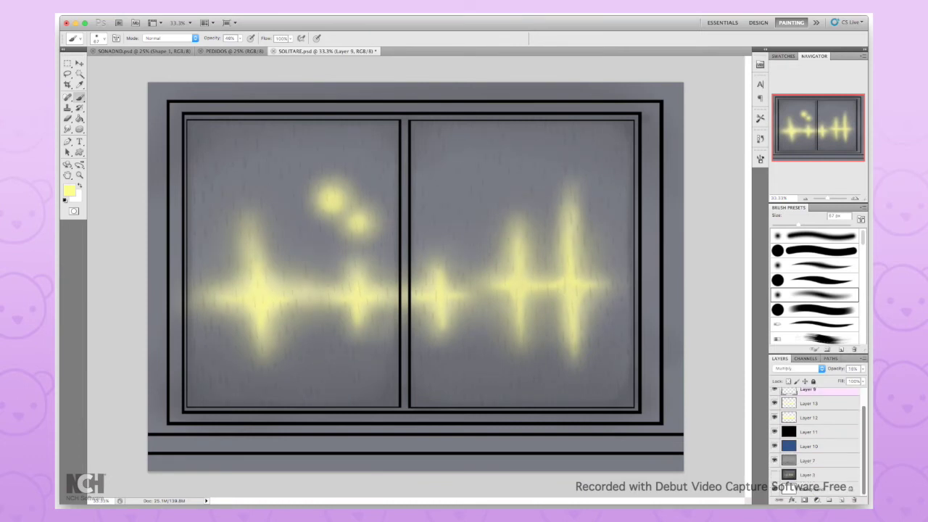
left_click(806, 461)
scroll(812, 435, "up", 2)
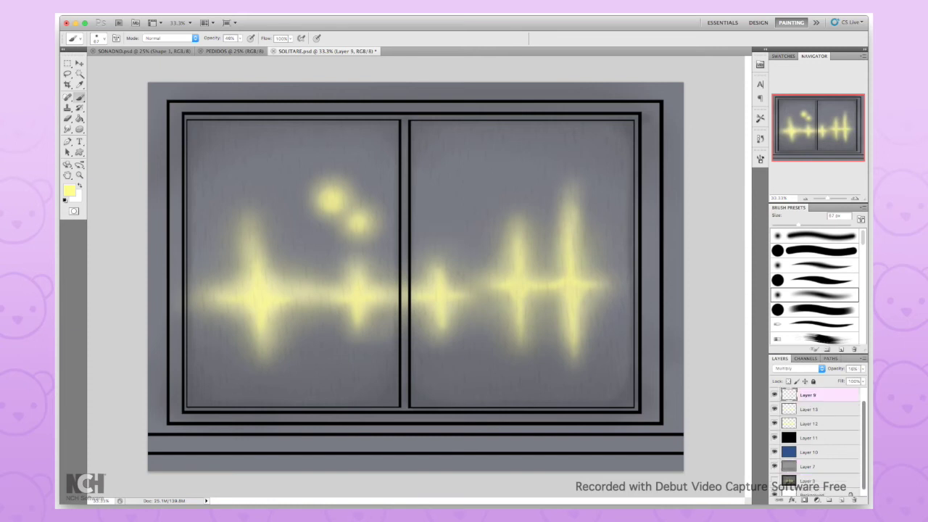
Magic Wand the frame area around the panes and fill it dark on a new layer.
key("w")
left_click(522, 217)
left_click(807, 395)
key("g")
key("ctrl+shift+alt+n")
key("alt+BackSpace")
key("b")
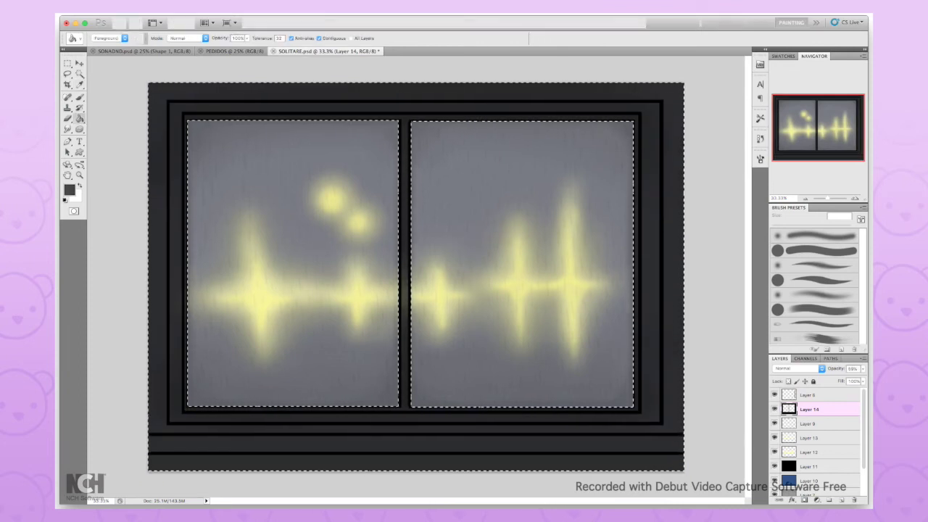
Soft-brush shading along the frame's top, left side and bottom bars.
mouse_move(261, 107)
left_mouse_down()
mouse_move(159, 428)
mouse_move(667, 347)
mouse_move(435, 107)
left_mouse_up()
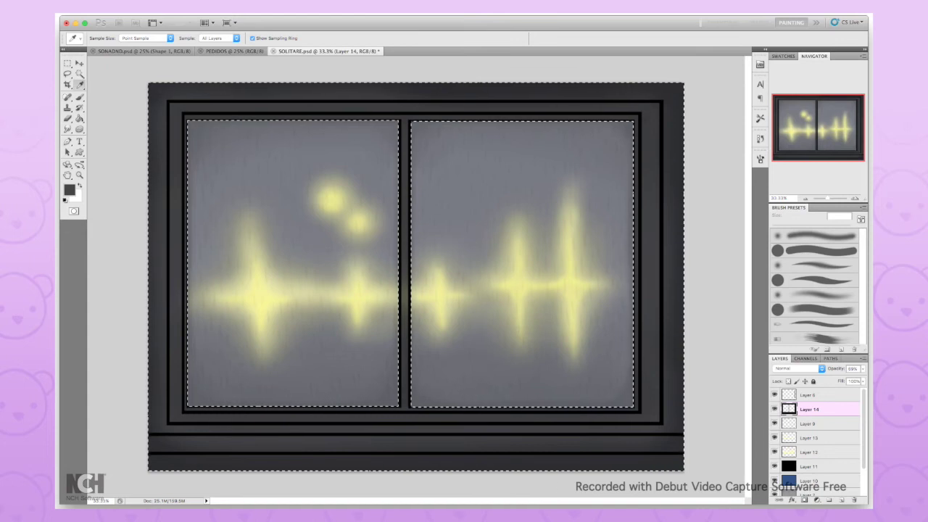
left_click_drag(176, 119, 631, 428)
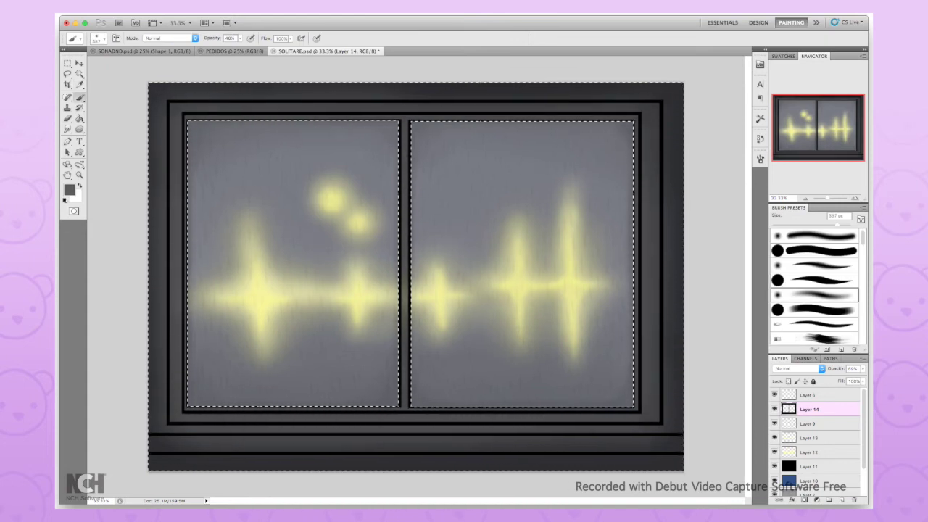
key("ctrl+z")
left_click_drag(156, 145, 613, 459)
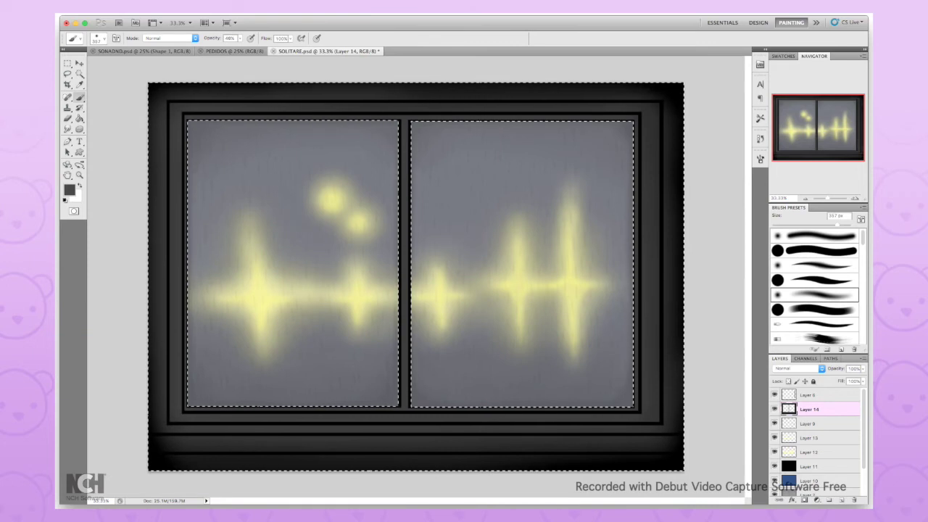
Deselect, group the background layers into FONDO, and collapse the group.
key("m")
key("ctrl+d")
left_click(808, 481, "shift")
key("ctrl+g")
left_click(783, 408)
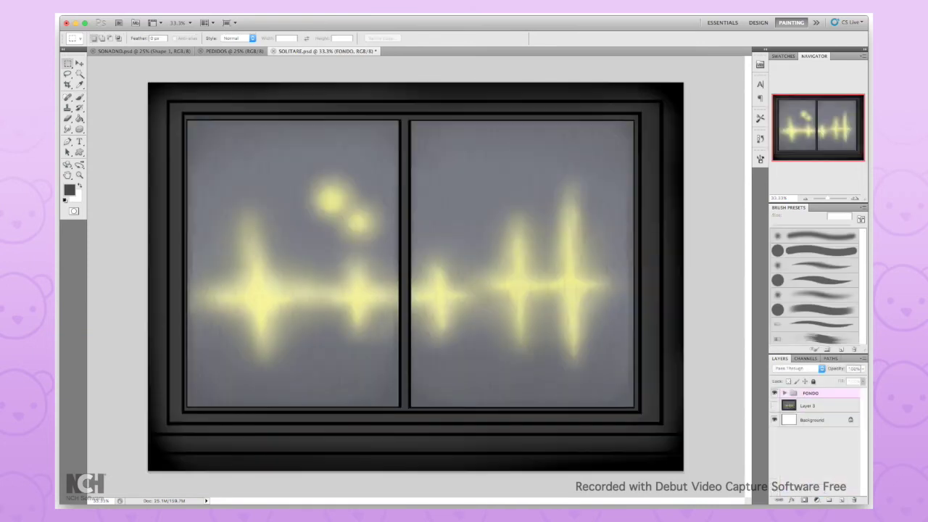
Fade FONDO to 57% opacity, add a new layer, and zoom in with a black brush.
key("5")
key("7")
key("ctrl+alt+shift+n")
key("b")
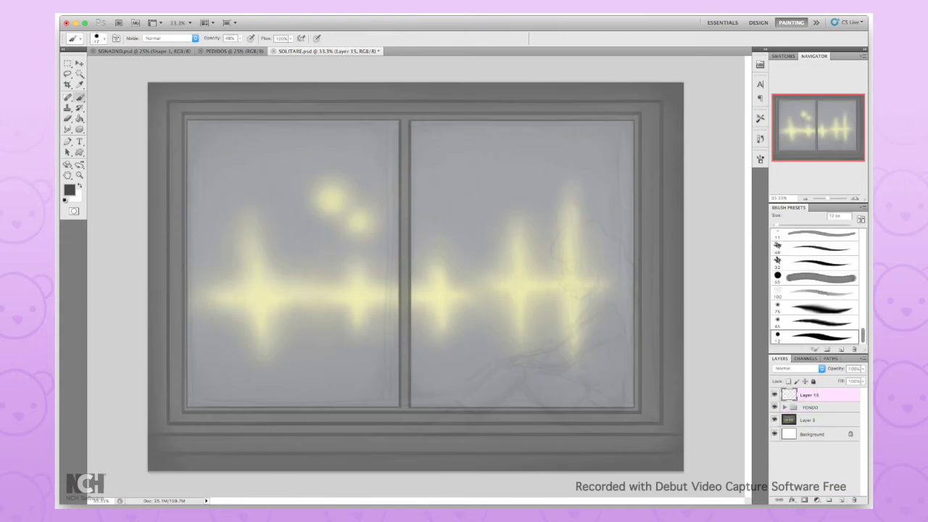
key("d")
key("ctrl+1")
key("ctrl+plus")
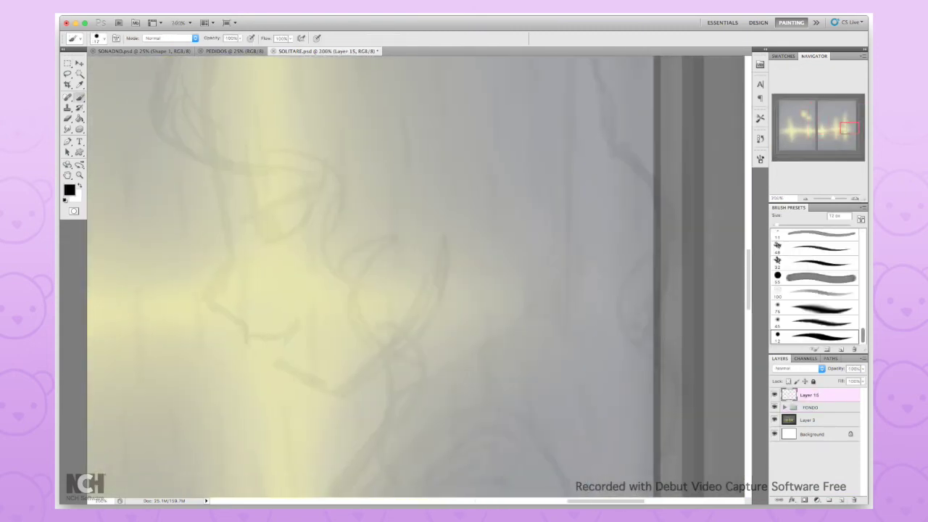
Ink the nose profile, mouth and chin, eye lines and a hair strand.
left_click_drag(215, 162, 230, 267)
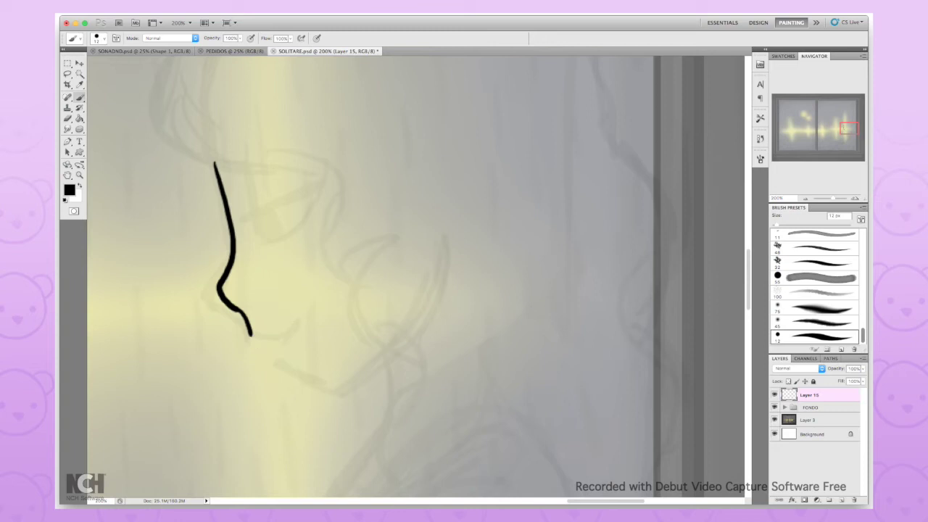
left_click_drag(276, 361, 378, 357)
left_click_drag(261, 239, 316, 186)
left_click_drag(245, 219, 317, 187)
left_click_drag(155, 113, 404, 461)
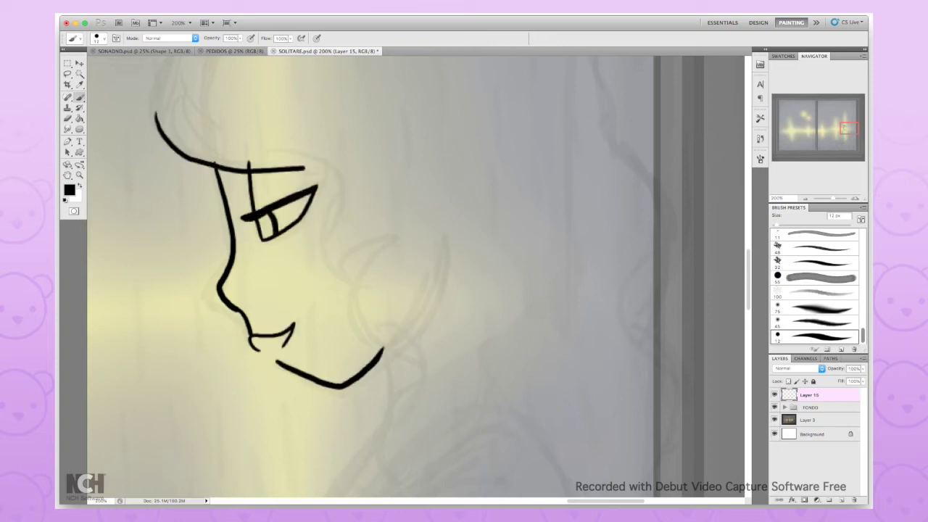
Outline the top of the head and the hair falling down the back.
scroll(326, 283, "up", 5)
scroll(434, 311, "down", 1)
left_click_drag(189, 319, 647, 346)
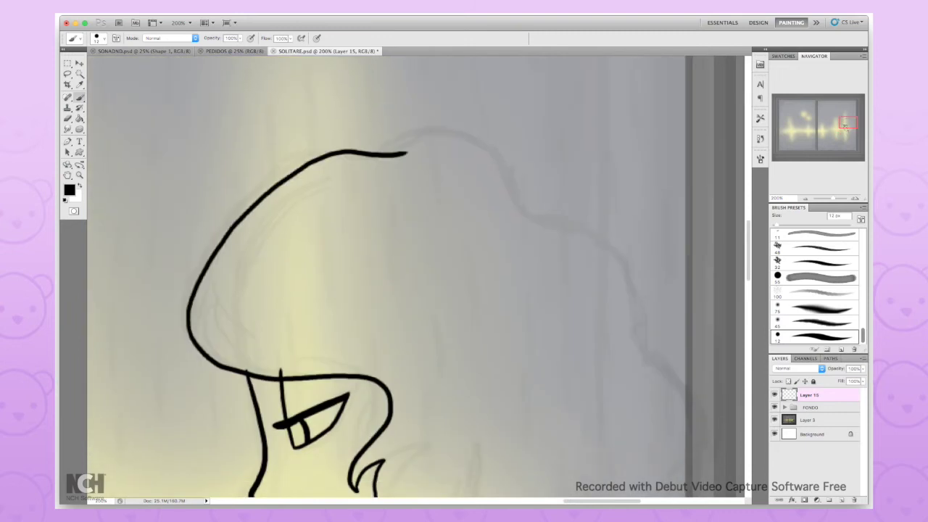
scroll(417, 276, "down", 5)
left_click_drag(493, 183, 502, 489)
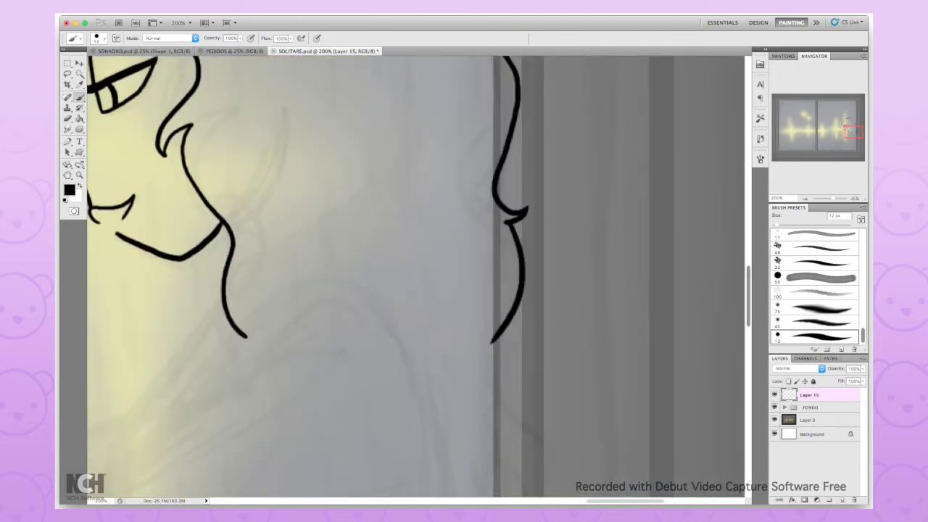
scroll(416, 276, "down", 5)
Draw the shoulder line and the outstretched arm's outlines.
key("ctrl+minus")
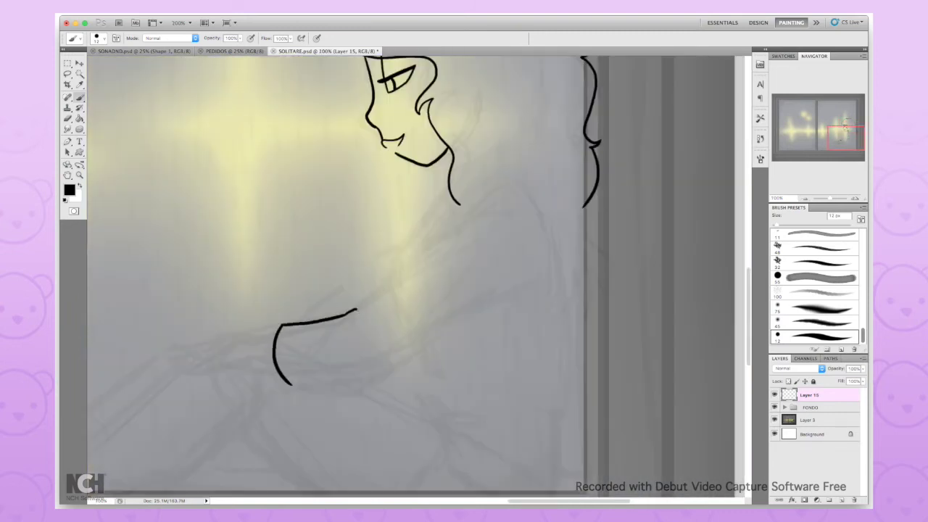
left_click_drag(355, 311, 511, 211)
left_click_drag(415, 357, 500, 296)
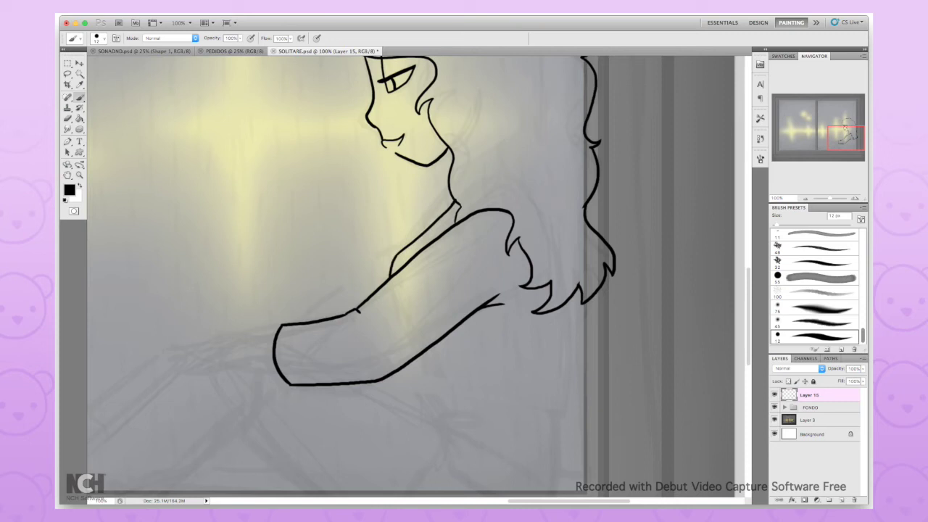
scroll(351, 276, "up", 3)
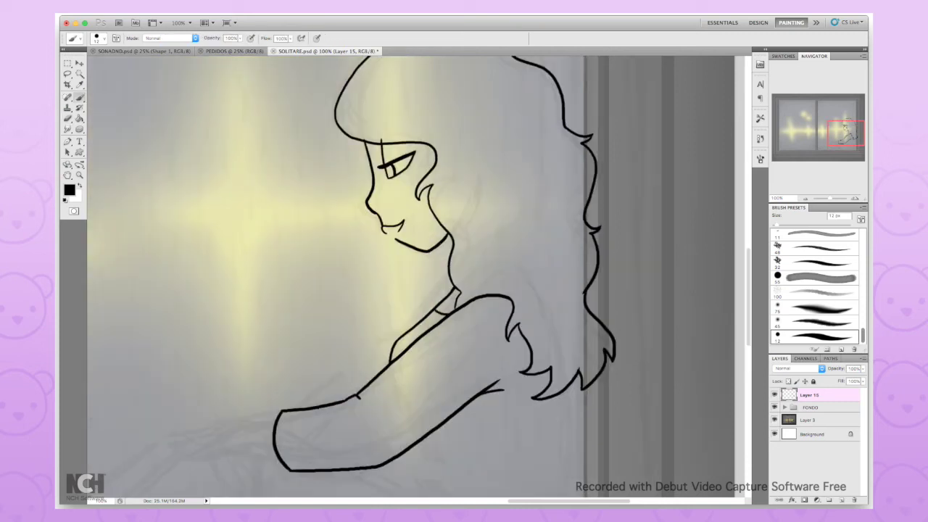
scroll(428, 330, "down", 4)
left_click_drag(424, 326, 429, 335)
left_click_drag(280, 300, 168, 353)
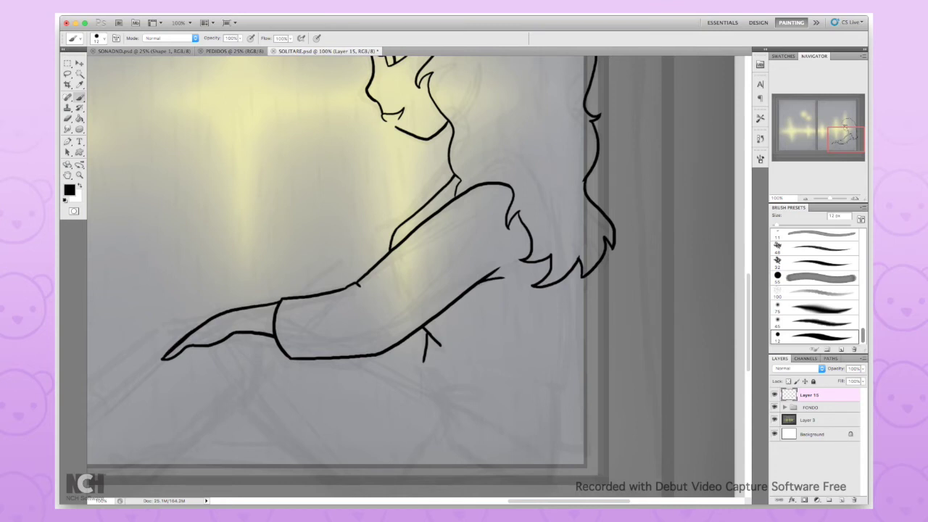
On new Layer 16, draw the neck and arm crease lines.
key("e")
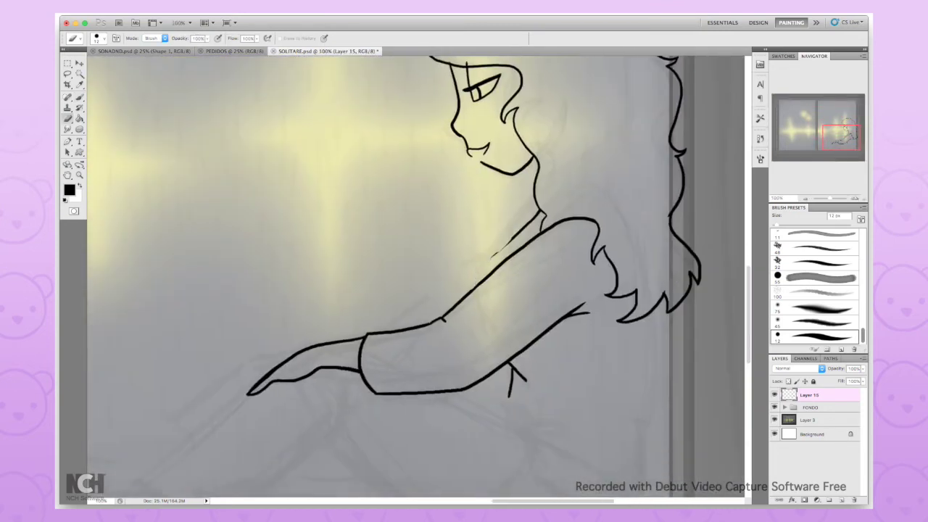
key("b")
key("ctrl+plus")
scroll(416, 276, "up", 1)
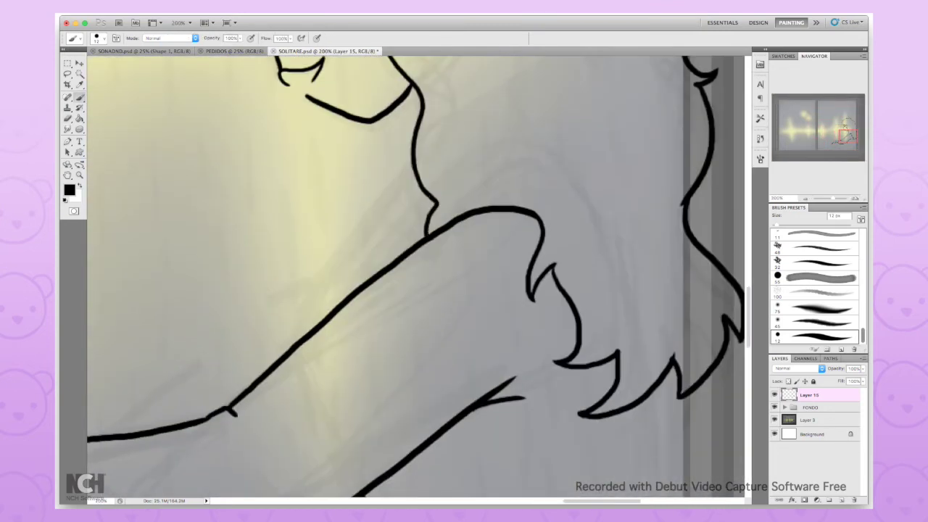
key("ctrl+minus")
key("ctrl+shift+alt+n")
mouse_move(417, 181)
left_mouse_down()
mouse_move(427, 240)
mouse_move(355, 348)
left_mouse_up()
key("e")
key("ctrl+minus")
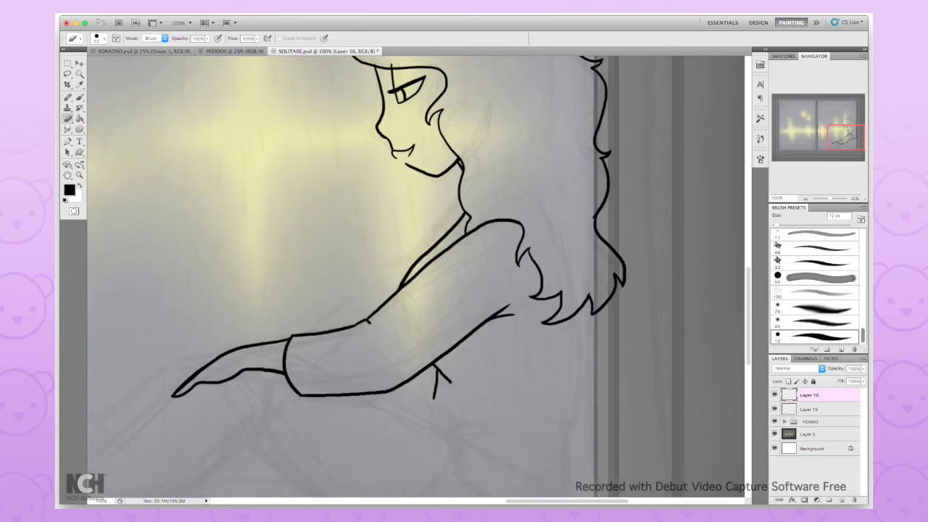
Ink the curve of the back and the raised leg, erasing a stray bit of leg line.
key("b")
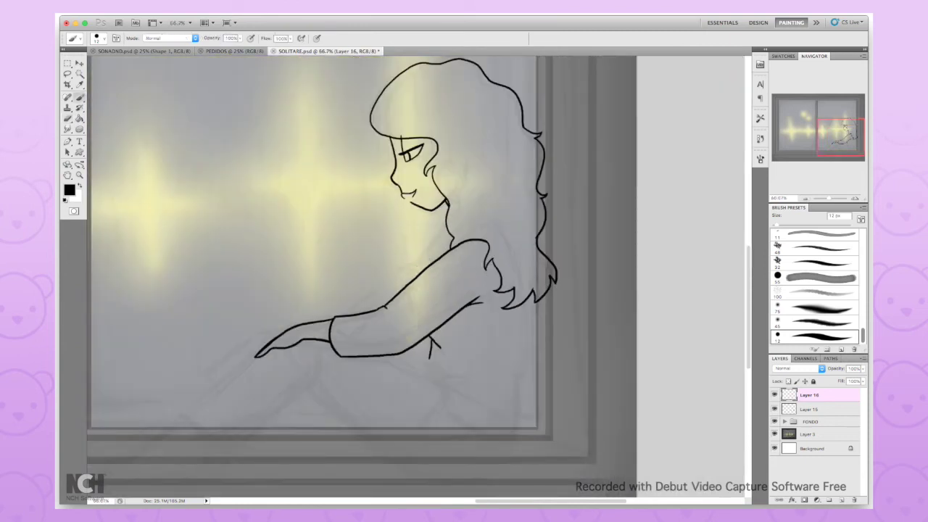
key("e")
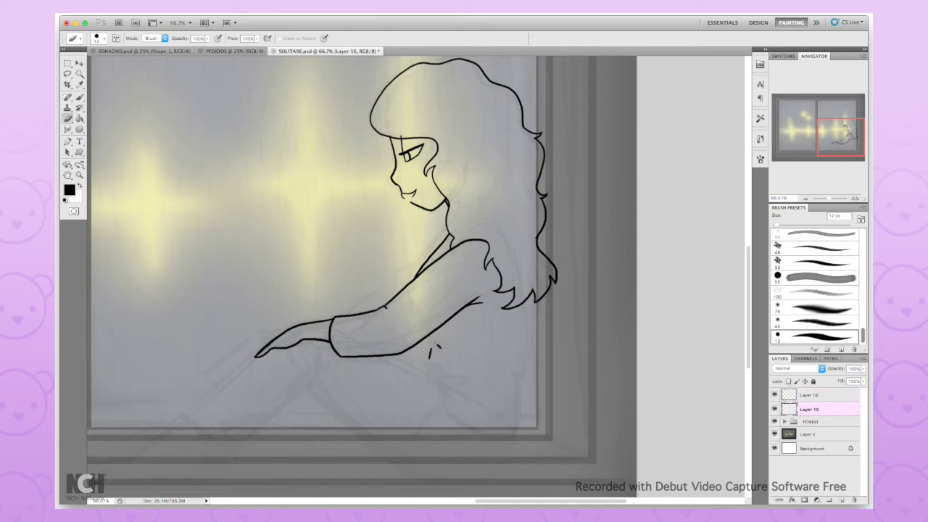
key("b")
key("alt+bracketright")
left_click_drag(421, 278, 457, 332)
left_click_drag(416, 366, 517, 454)
left_click_drag(525, 303, 514, 392)
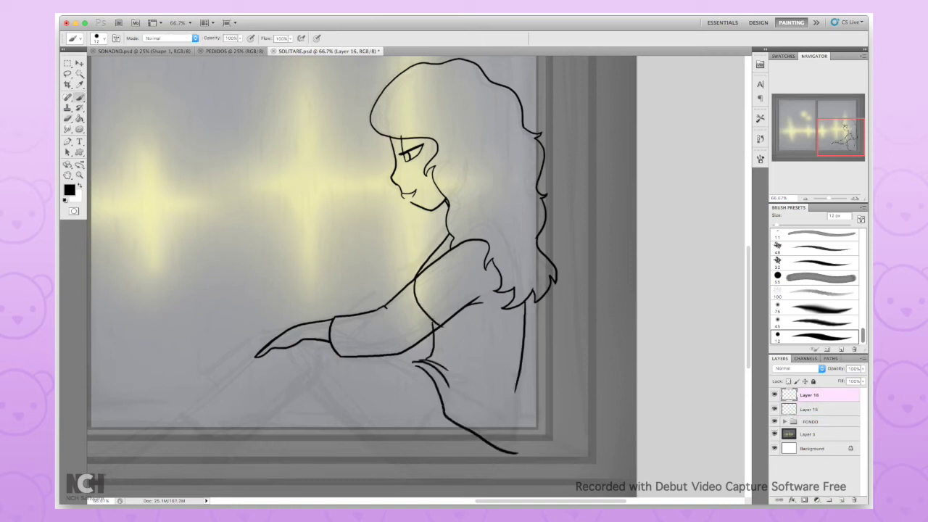
key("e")
left_click_drag(509, 455, 512, 461)
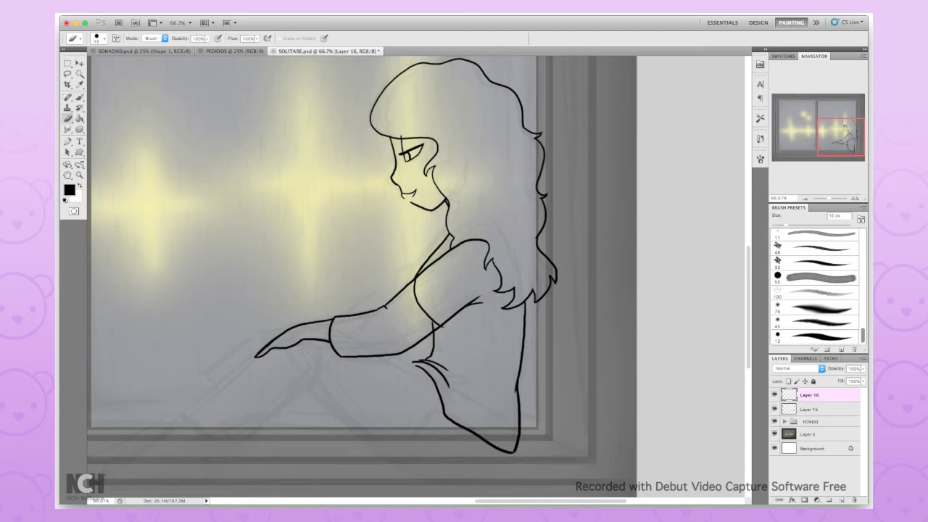
Merge Layer 16 and Layer 15 into one line layer.
key("ctrl+plus")
key("ctrl+plus")
scroll(416, 275, "down", 5)
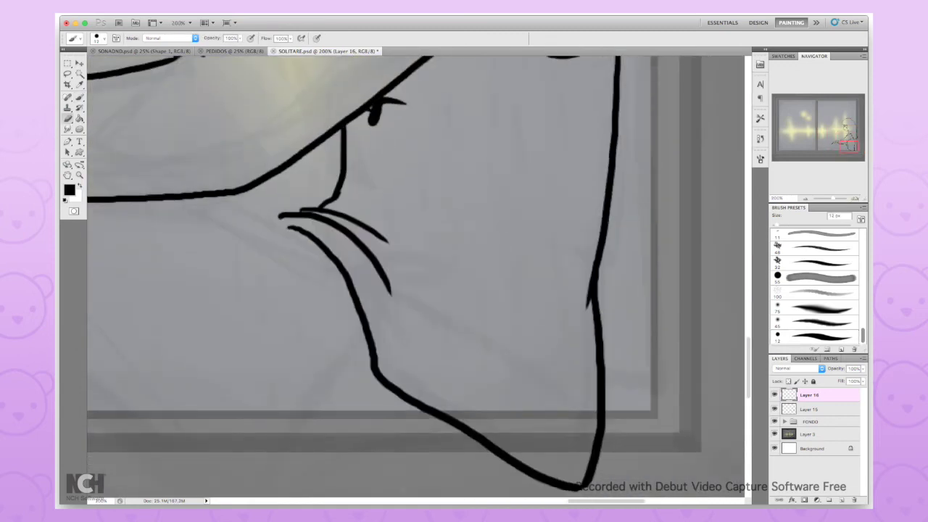
left_click(808, 409, "shift")
key("ctrl+e")
key("b")
Draw lines below the forearm, close the hand and add the lower leg curve.
key("ctrl+plus")
scroll(417, 275, "left", 5)
mouse_move(451, 235)
left_mouse_down()
mouse_move(448, 261)
mouse_move(312, 362)
left_mouse_up()
mouse_move(351, 224)
left_mouse_down()
mouse_move(248, 306)
mouse_move(313, 361)
left_mouse_up()
left_click_drag(443, 266, 661, 396)
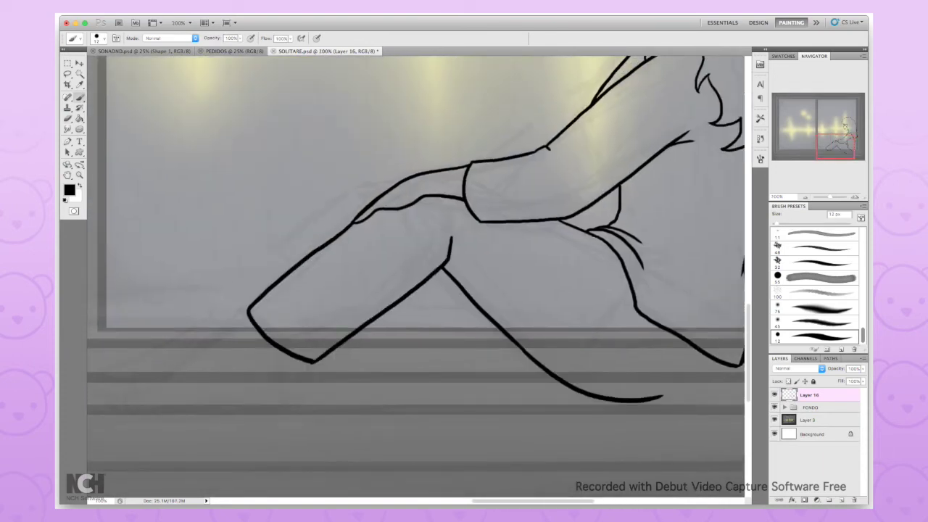
key("e")
key("b")
Draw the heel up to the ankle, undoing unsatisfactory attempts.
scroll(416, 276, "down", 1)
scroll(416, 277, "up", 1)
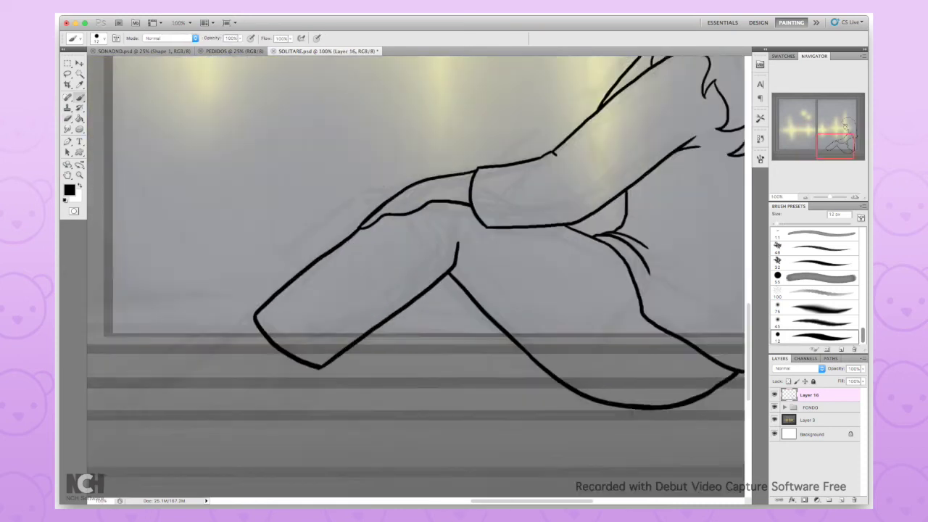
scroll(416, 277, "up", 1)
scroll(416, 277, "down", 5)
mouse_move(493, 84)
left_mouse_down()
mouse_move(211, 265)
mouse_move(259, 222)
mouse_move(307, 263)
mouse_move(513, 257)
mouse_move(597, 176)
left_mouse_up()
key("ctrl+z")
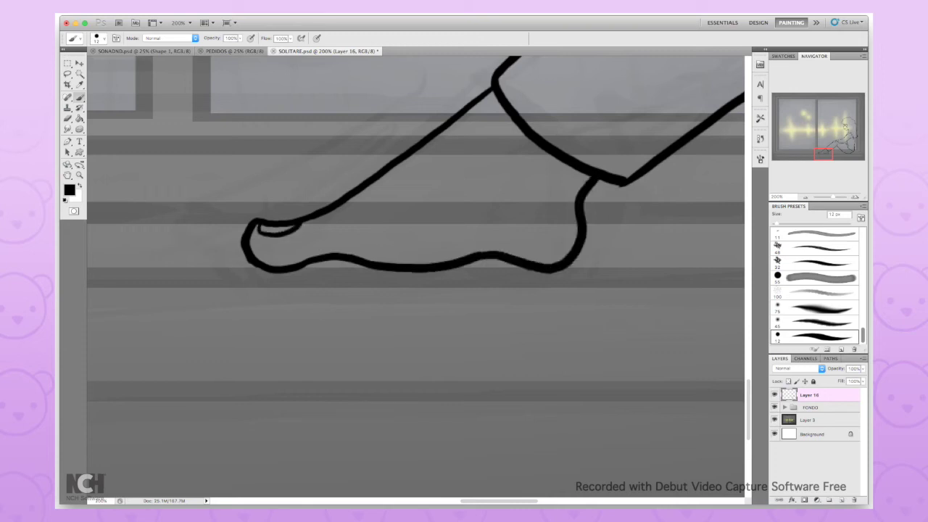
key("ctrl+alt+z")
key("ctrl+alt+z")
mouse_move(497, 253)
left_mouse_down()
mouse_move(572, 168)
mouse_move(554, 224)
mouse_move(547, 165)
left_mouse_up()
key("ctrl+z")
Redo the top-of-foot line, then zoom out and make the Background layer active.
key("ctrl+minus")
key("ctrl+minus")
key("ctrl+minus")
key("ctrl+minus")
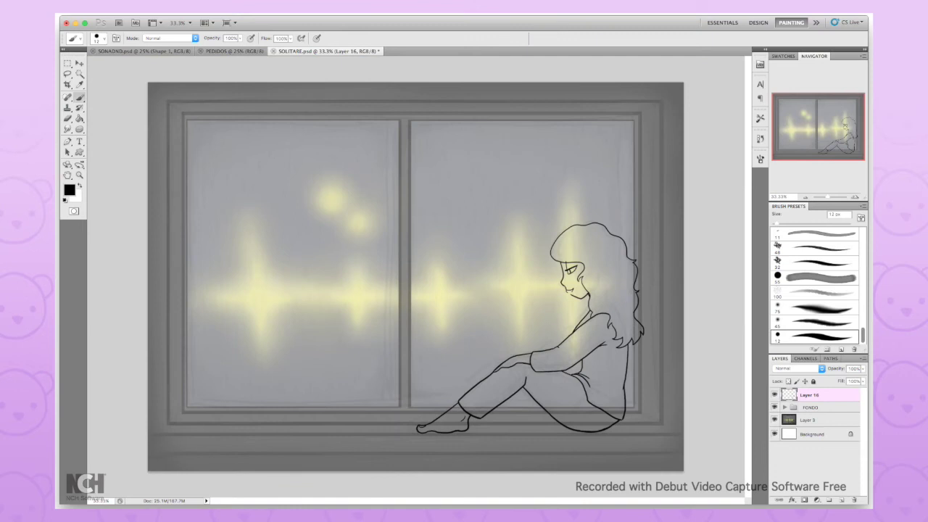
scroll(452, 458, "up", 3)
key("ctrl+z")
mouse_move(377, 355)
left_mouse_down()
mouse_move(468, 295)
mouse_move(399, 348)
left_mouse_up()
key("ctrl+z")
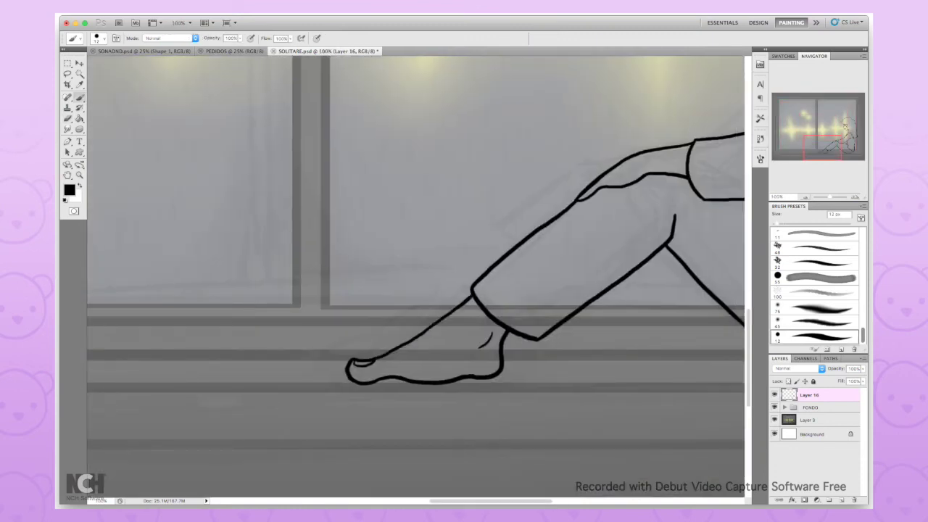
key("ctrl+minus")
key("ctrl+minus")
key("ctrl+minus")
key("alt+shift+bracketleft")
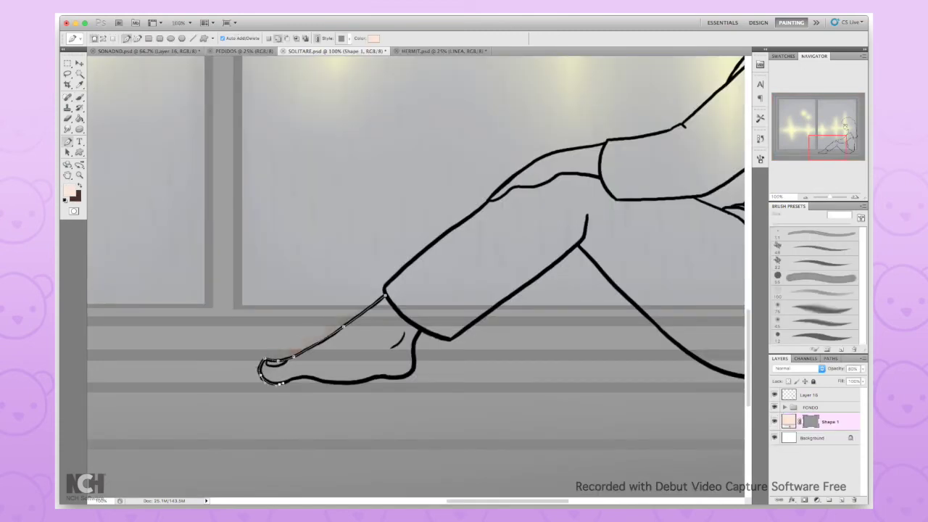
Start the peach skin shape at the foot and trace it up the leg.
left_click(413, 366)
left_click(420, 330)
left_click(529, 210)
scroll(416, 275, "up", 5)
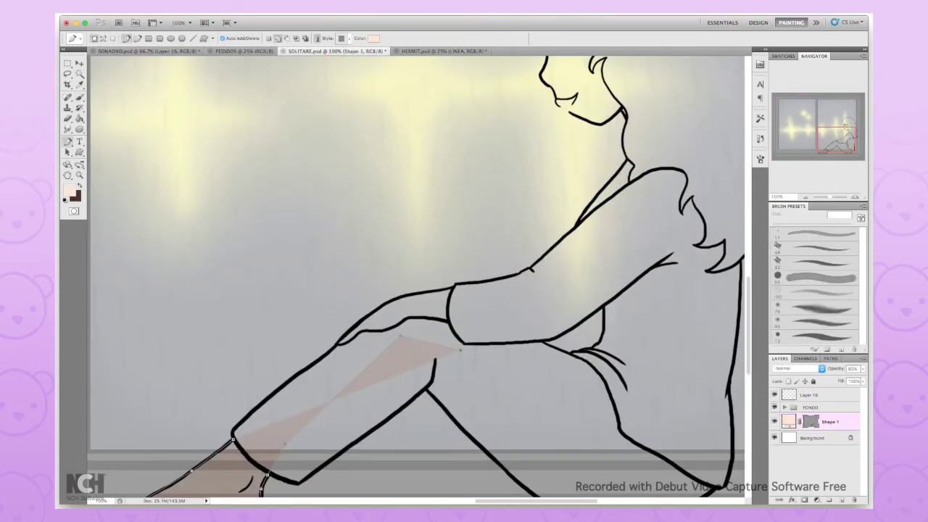
scroll(416, 275, "up", 5)
key("ctrl+plus")
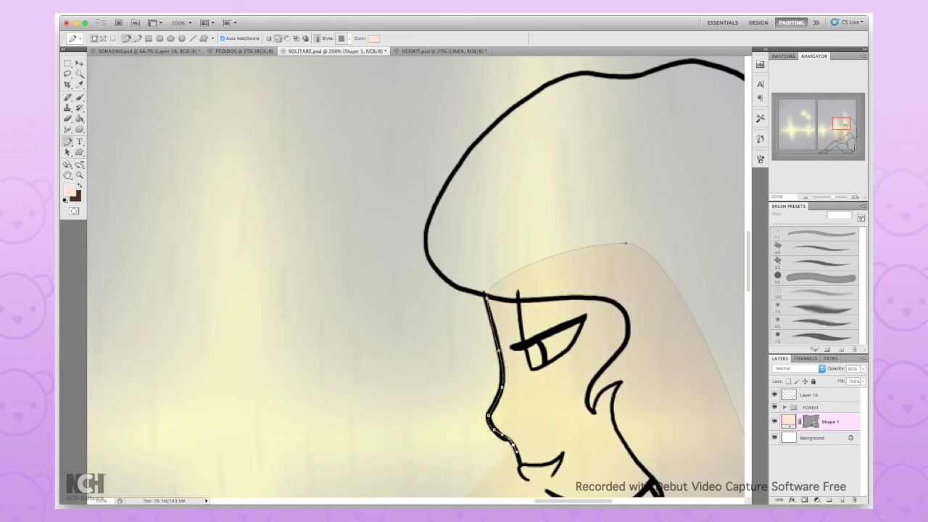
scroll(416, 275, "down", 5)
Trace the skin shape around the chin and jaw and out to the wrist.
left_click(571, 265)
left_click(595, 286)
left_click(677, 332)
left_click(703, 337)
key("ctrl+minus")
scroll(473, 226, "down", 10)
scroll(472, 226, "up", 5)
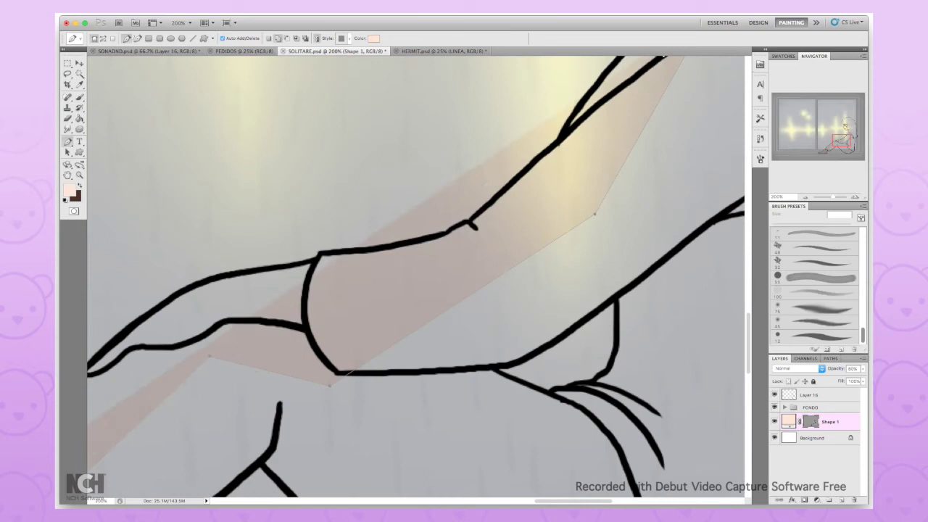
left_click(472, 226)
Move the skin shape layer above the FONDO group.
scroll(472, 226, "down", 5)
scroll(472, 226, "left", 8)
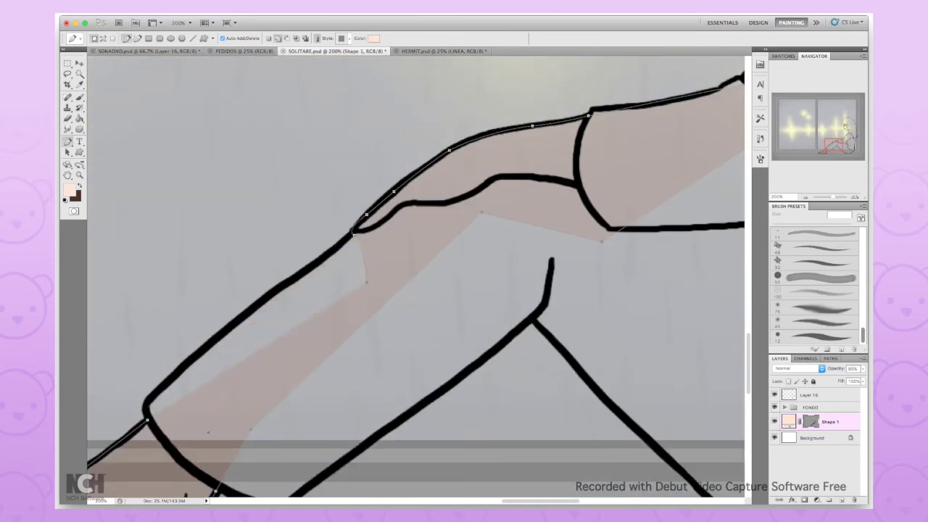
left_click_drag(830, 421, 830, 402)
key("ctrl+minus")
key("ctrl+minus")
key("ctrl+minus")
Paint the girl's eye brown with a 12 px round brush.
key("d")
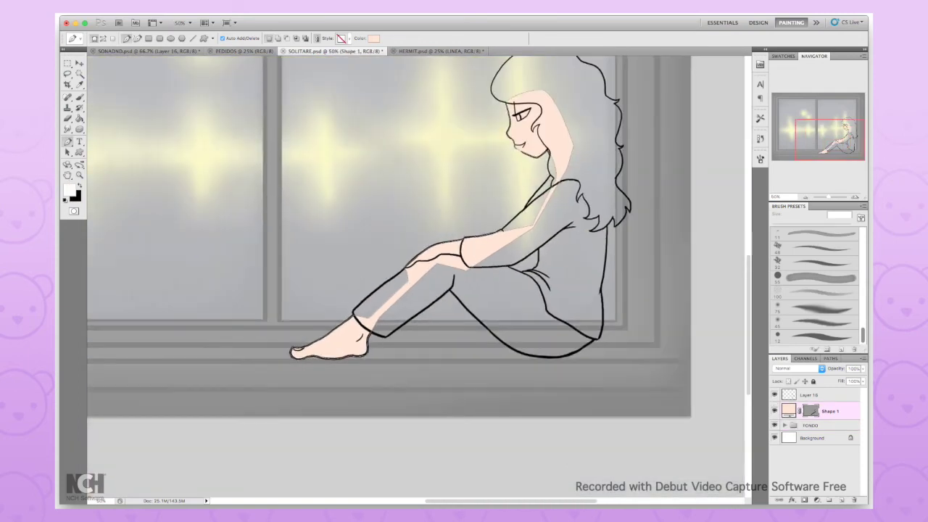
key("b")
left_click(813, 335)
key("ctrl+plus")
key("ctrl+plus")
key("ctrl+plus")
scroll(416, 275, "up", 10)
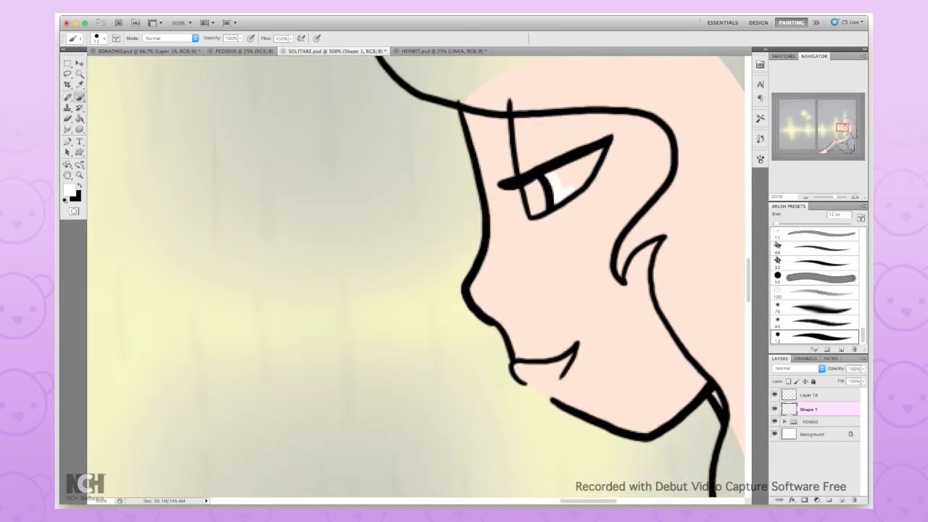
key("ctrl+minus")
key("ctrl+minus")
left_click_drag(533, 190, 545, 210)
key("ctrl+minus")
key("ctrl+minus")
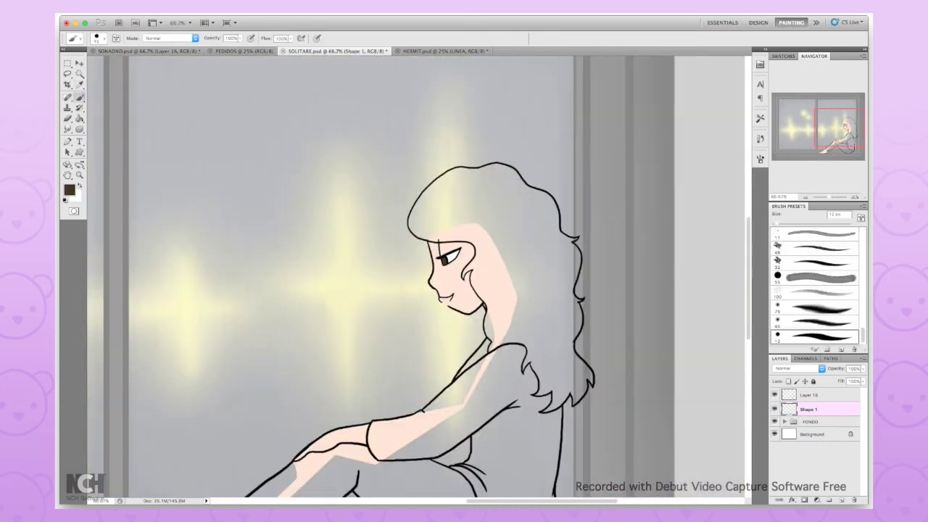
key("ctrl+plus")
key("ctrl+plus")
Trace the brown hair shape from the hairline down the cheek and neck.
key("p")
left_click(399, 138)
left_click(480, 177)
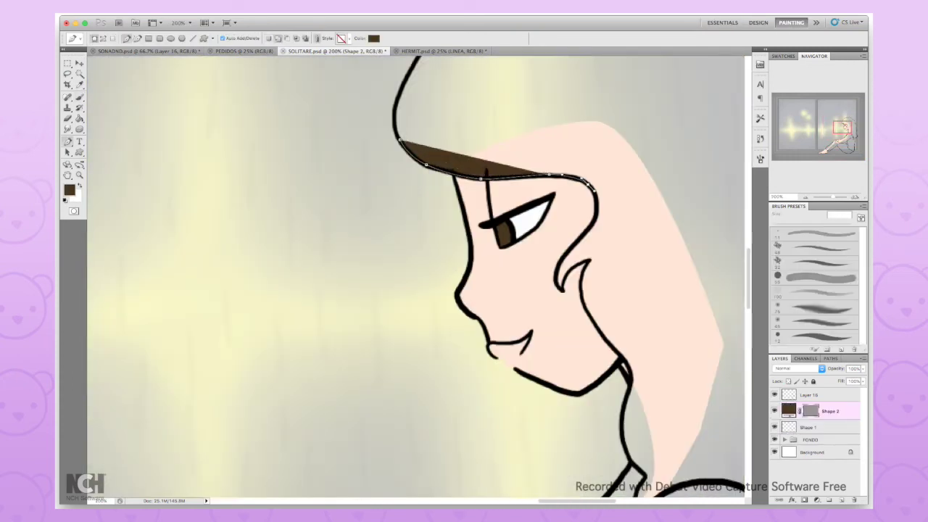
left_click(588, 185)
left_click(556, 274)
left_click(589, 258)
left_click(588, 315)
left_click(622, 358)
left_click(629, 388)
left_click(620, 421)
left_click_drag(507, 362, 253, 188)
Trace the hair outline around the shoulder and the hair tufts.
left_click(390, 298)
left_click(380, 333)
left_click(432, 308)
left_click(485, 311)
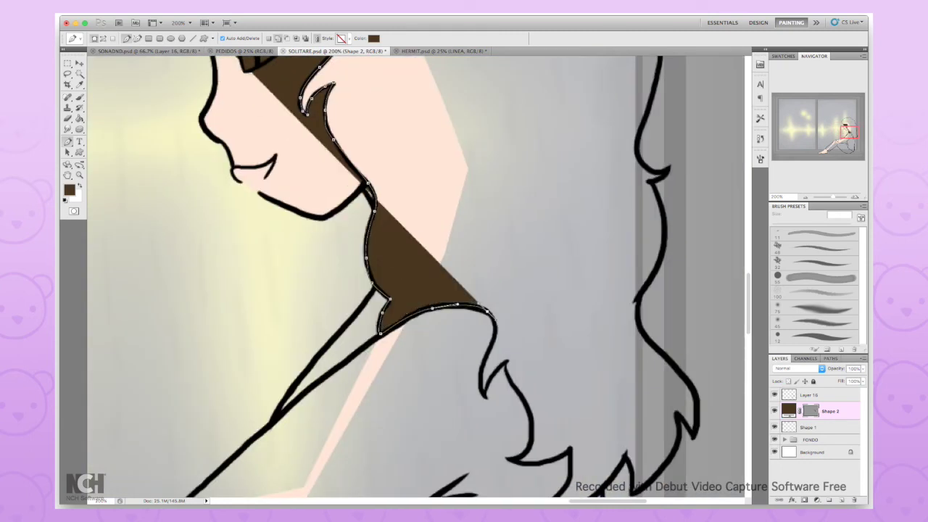
left_click(482, 391)
left_click(506, 363)
left_click(510, 383)
left_click(531, 424)
left_click(533, 465)
left_click_drag(536, 464, 360, 286)
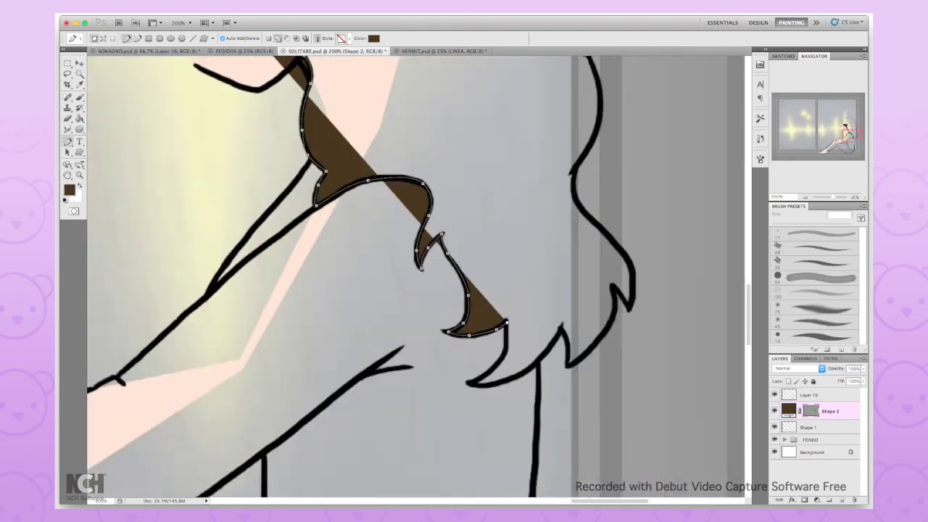
Trace around the lower hair tufts and start up the hair's right edge.
left_click(380, 321)
left_click(360, 335)
left_click(426, 315)
left_click(464, 313)
left_click(519, 259)
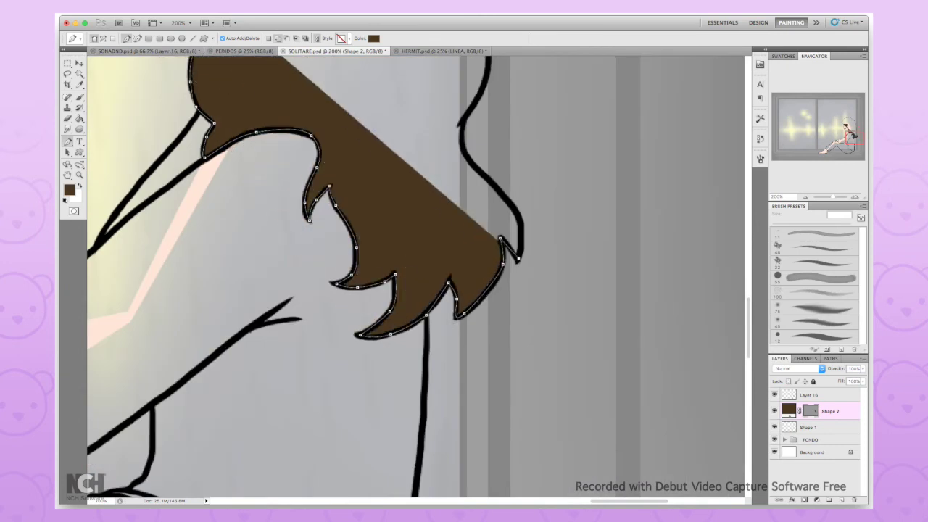
left_click(513, 209)
left_click(464, 153)
left_click(489, 71)
left_click_drag(464, 159, 448, 480)
Continue the hair outline up its right edge toward the head.
left_click(470, 345)
left_click(460, 326)
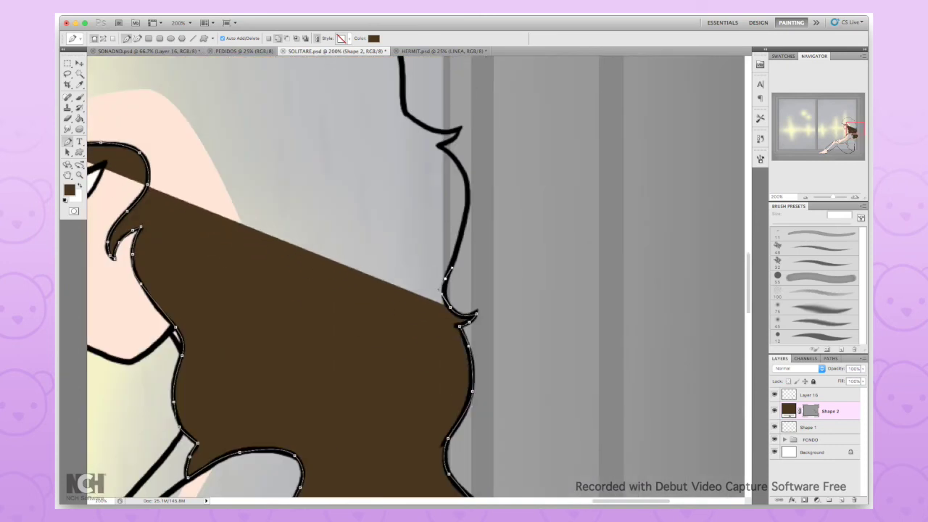
left_click(445, 268)
left_click(468, 192)
left_click(439, 144)
left_click(424, 125)
left_click(402, 96)
Curve the hair outline across the crown and close the brown hair shape.
left_click_drag(403, 101, 625, 309)
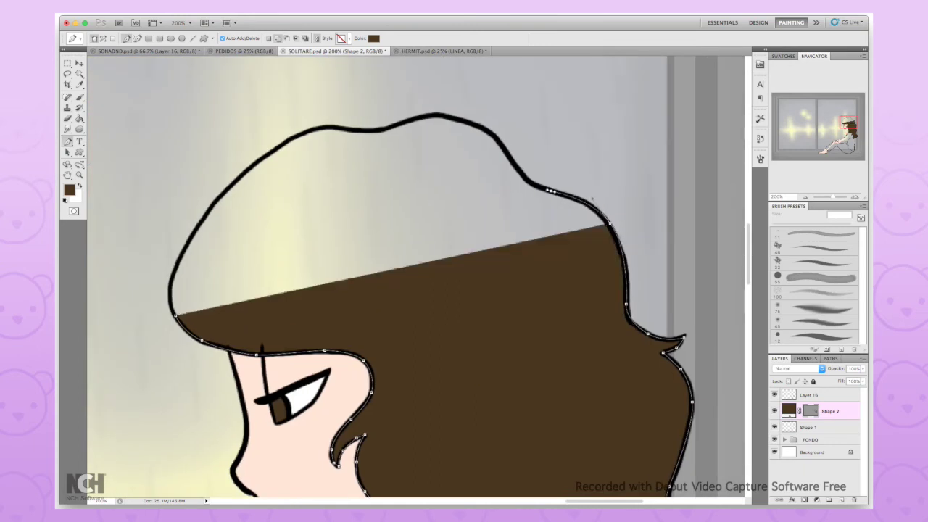
left_click(609, 223)
left_click(505, 152)
left_click(436, 113)
left_click_drag(369, 129, 402, 131)
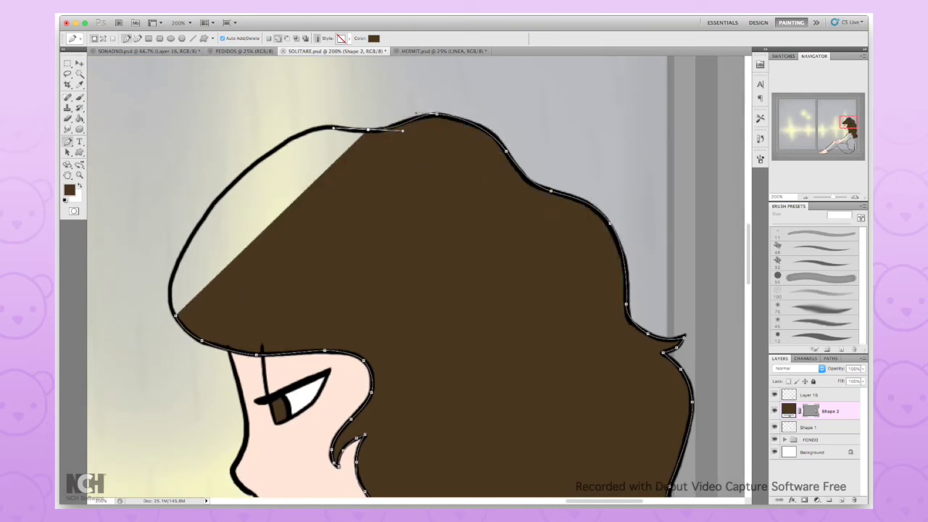
left_click_drag(175, 315, 171, 276)
left_click(808, 427)
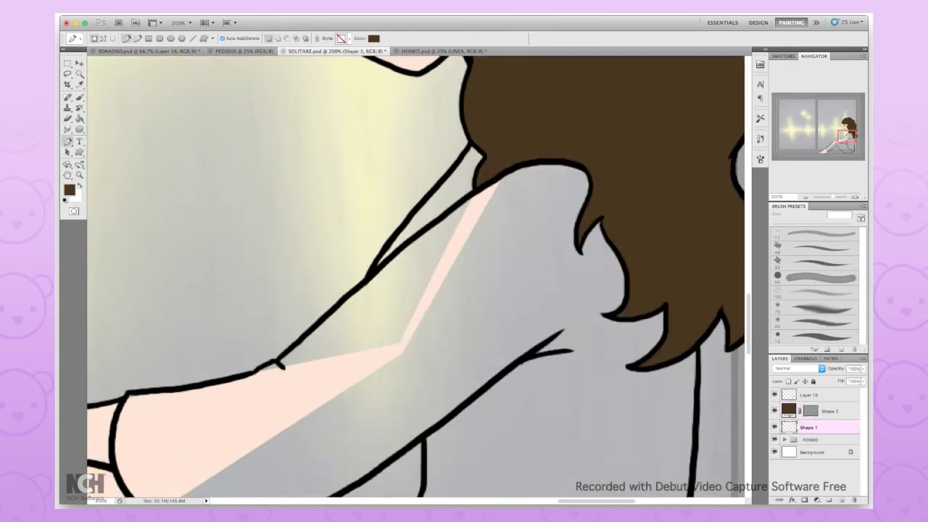
Trace a light-blue shirt shape from the neck along the arm and torso.
key("ctrl+minus")
left_click(455, 136)
left_click(499, 77)
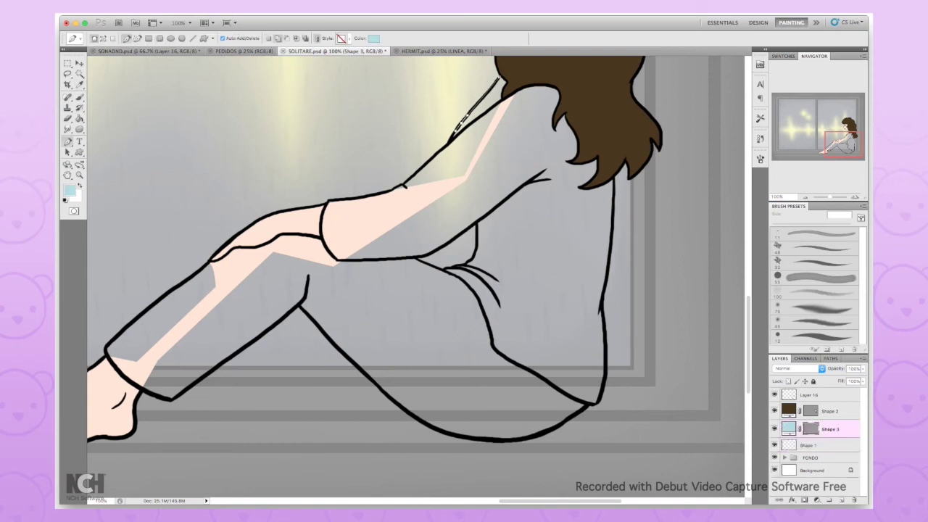
left_click(360, 196)
left_click(329, 200)
left_click(320, 225)
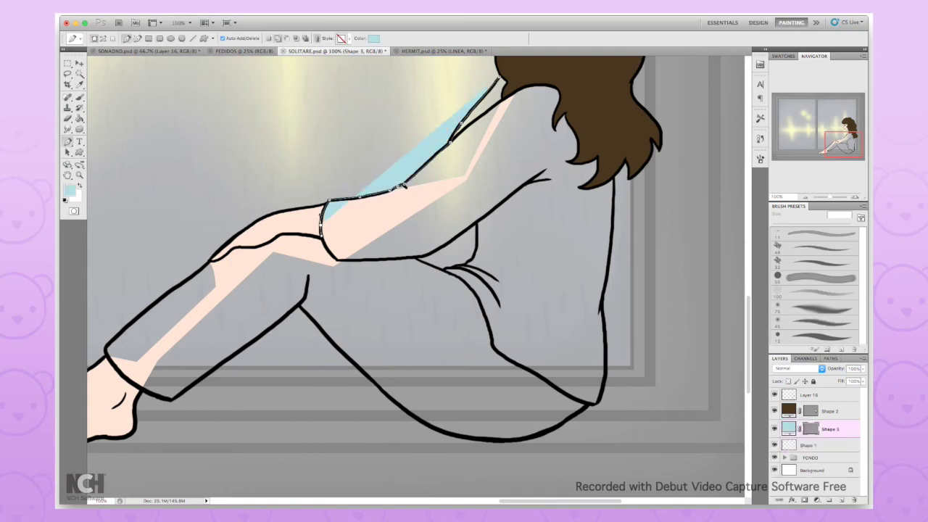
left_click(337, 259)
left_click(370, 259)
left_click(424, 257)
left_click(476, 222)
Finish the light-blue shape around the torso and down the leg.
key("ctrl+plus")
left_click(538, 211)
left_click(529, 242)
left_click(492, 257)
left_click(548, 317)
left_click_drag(507, 363, 290, 217)
left_click(469, 343)
left_click(537, 382)
left_click(587, 282)
left_click(579, 170)
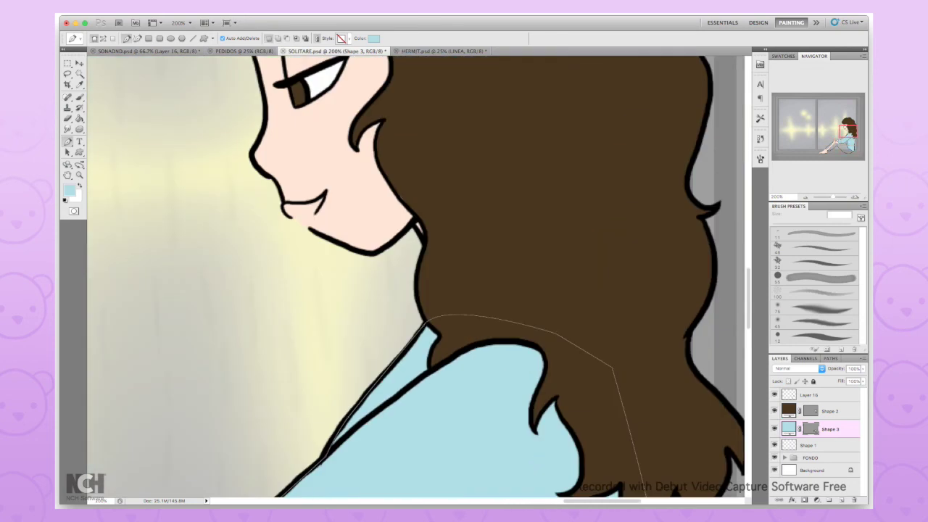
key("ctrl+minus")
Outline the jeans around the knee as a closed dark denim-blue shape.
left_click(331, 255)
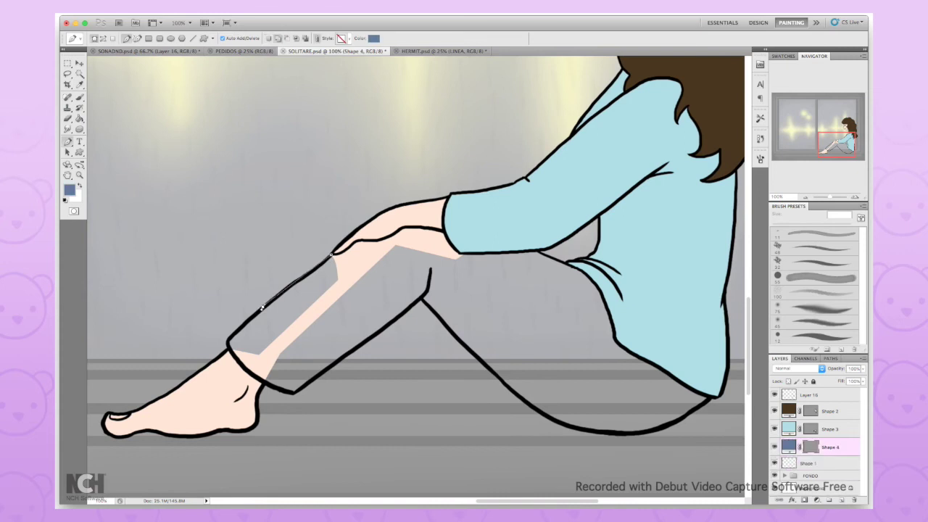
left_click(294, 392)
left_click(420, 297)
left_click(498, 376)
left_click(573, 426)
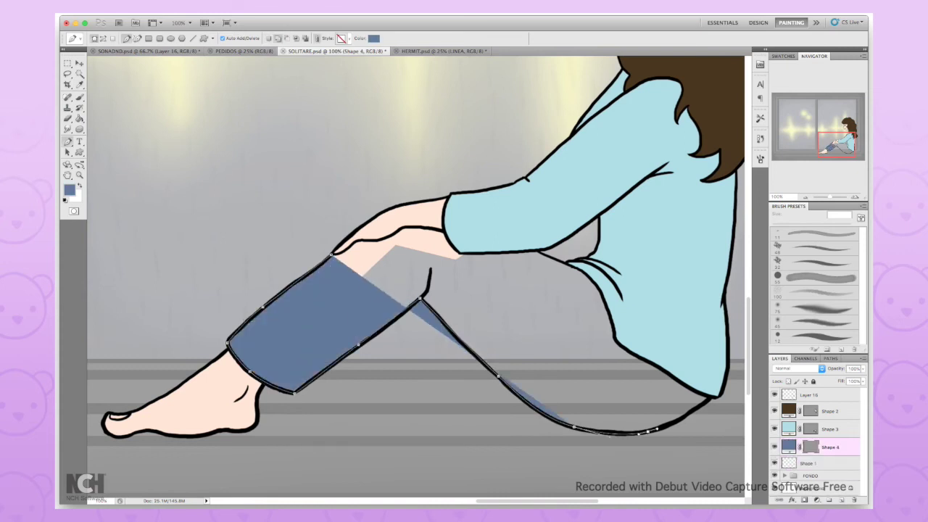
left_click(647, 431)
left_click(709, 396)
left_click(577, 269)
left_click(535, 250)
left_click(440, 230)
left_click(399, 229)
left_click(364, 240)
left_click(331, 254)
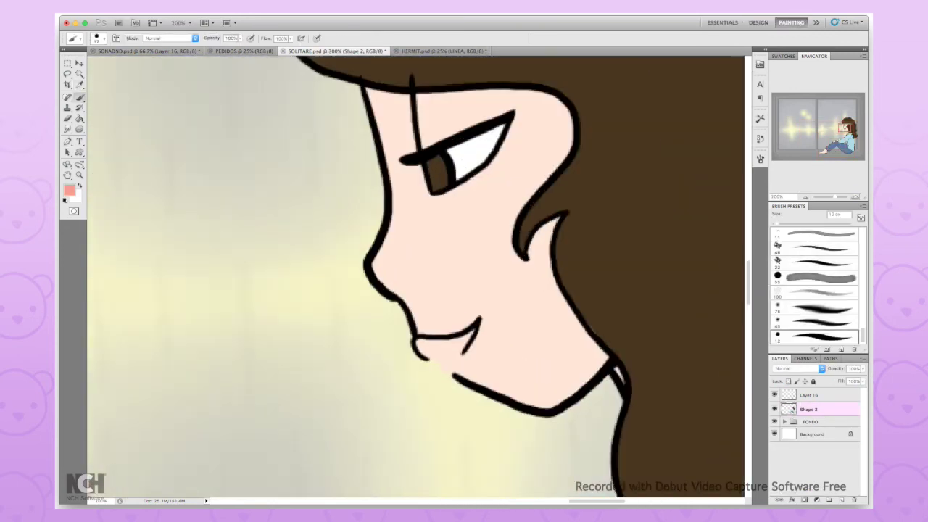
Merge the shirt shape down and copy a lassoed collar piece to a hidden layer.
key("ctrl+minus")
key("ctrl+minus")
key("ctrl+minus")
key("ctrl+minus")
key("ctrl+minus")
key("ctrl+minus")
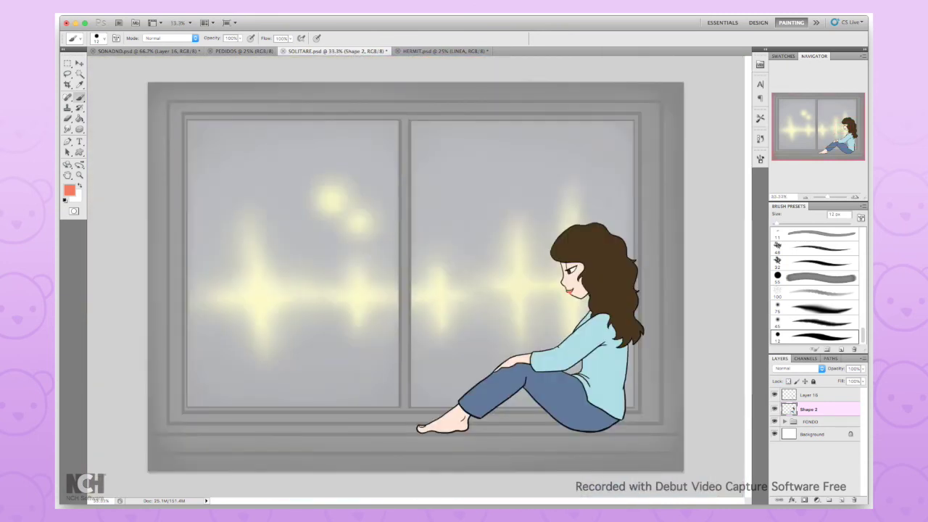
key("ctrl+plus")
key("ctrl+plus")
key("ctrl+plus")
key("ctrl+plus")
key("l")
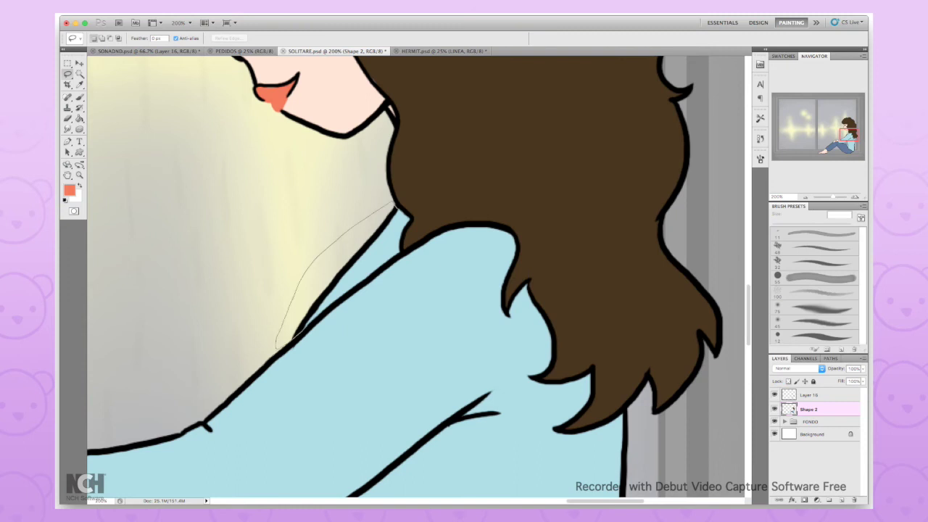
left_click_drag(396, 208, 399, 213)
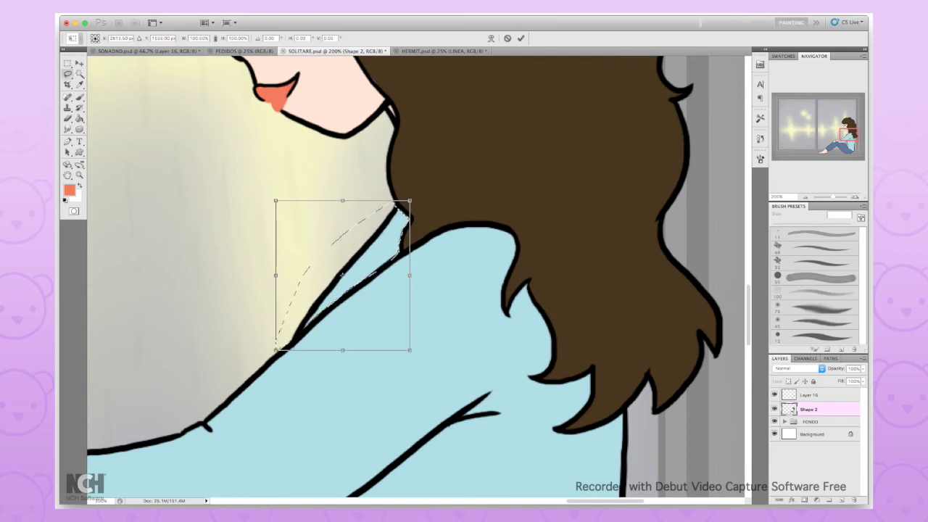
key("ctrl+e")
key("ctrl+j")
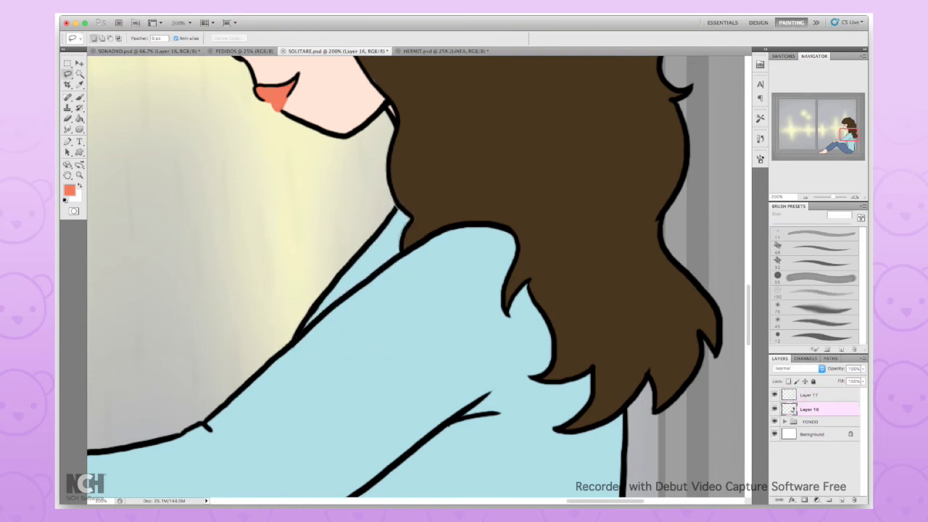
left_click(774, 394)
Try a Free Transform on the collar piece, cancel it, and merge the layers down.
key("b")
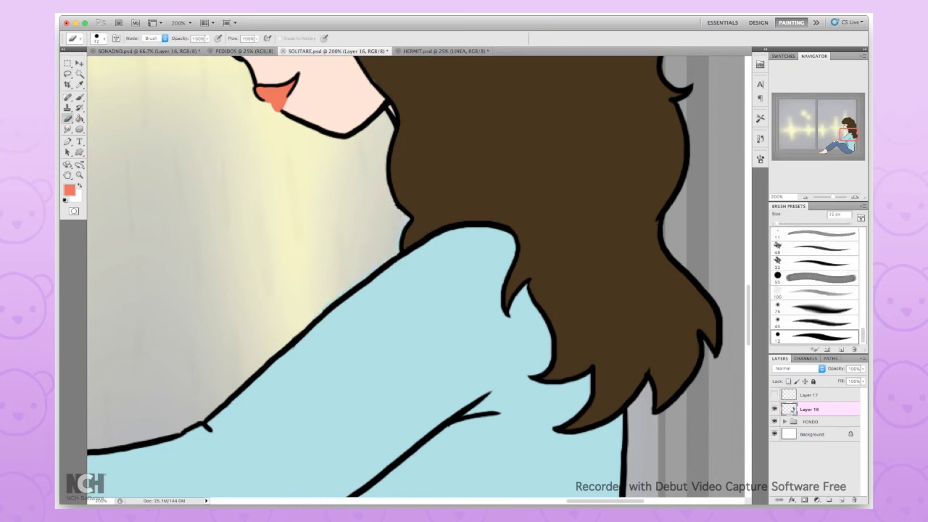
key("ctrl+t")
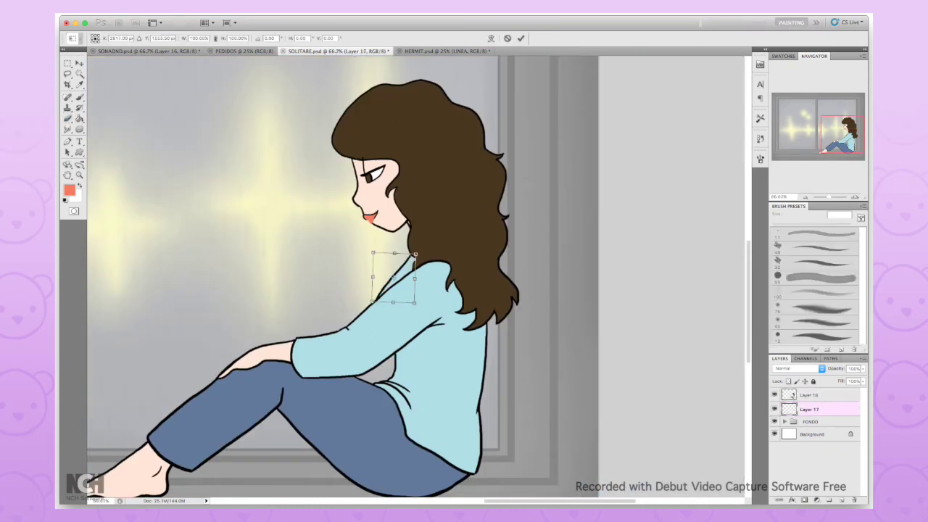
key("Return")
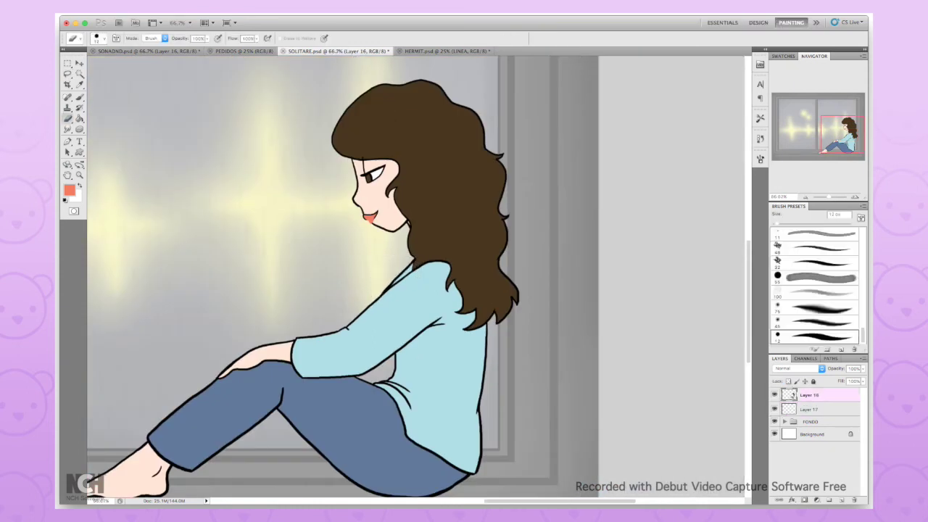
key("d")
key("b")
key("ctrl+plus")
key("ctrl+plus")
key("ctrl+0")
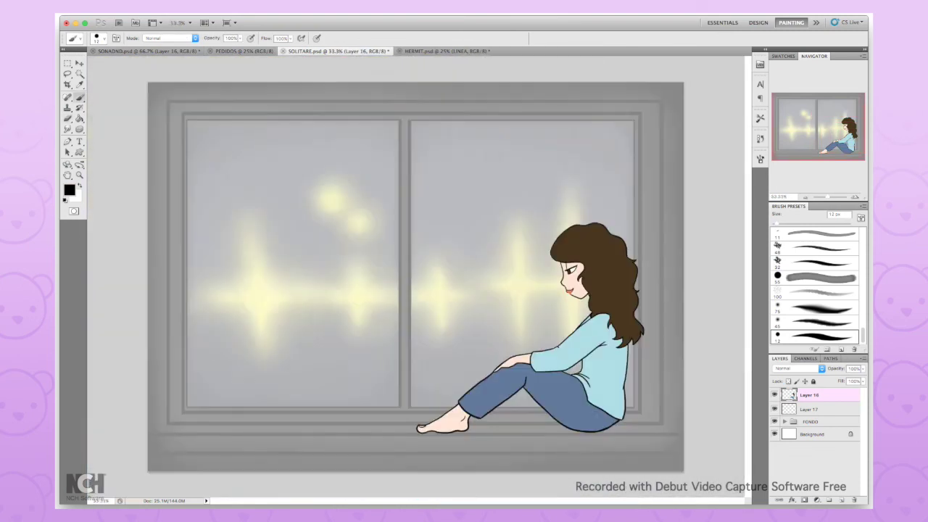
key("ctrl+e")
key("ctrl+plus")
key("ctrl+plus")
key("ctrl+plus")
Paint the neck-hair gap in sampled hair brown on a new layer and merge it into the line art.
mouse_move(344, 355)
left_mouse_down()
mouse_move(328, 237)
mouse_move(294, 337)
left_mouse_up()
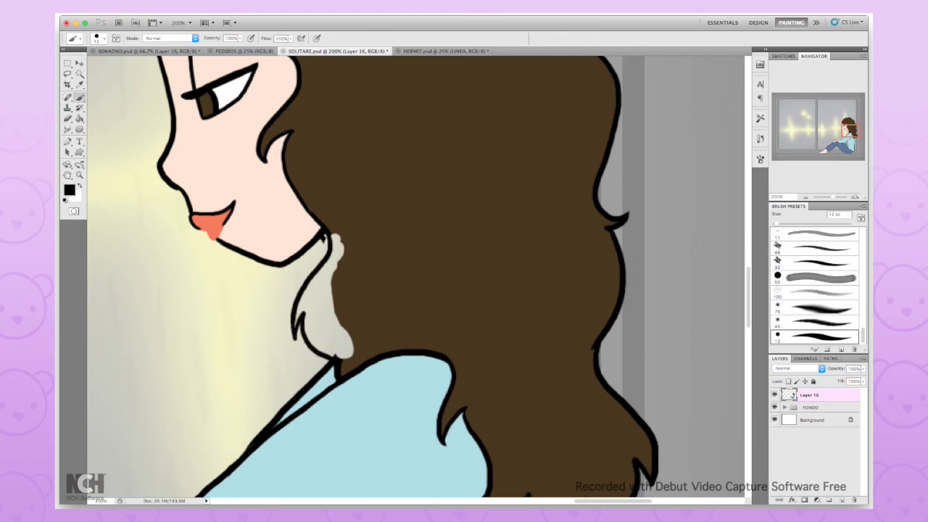
left_click(355, 341, "alt")
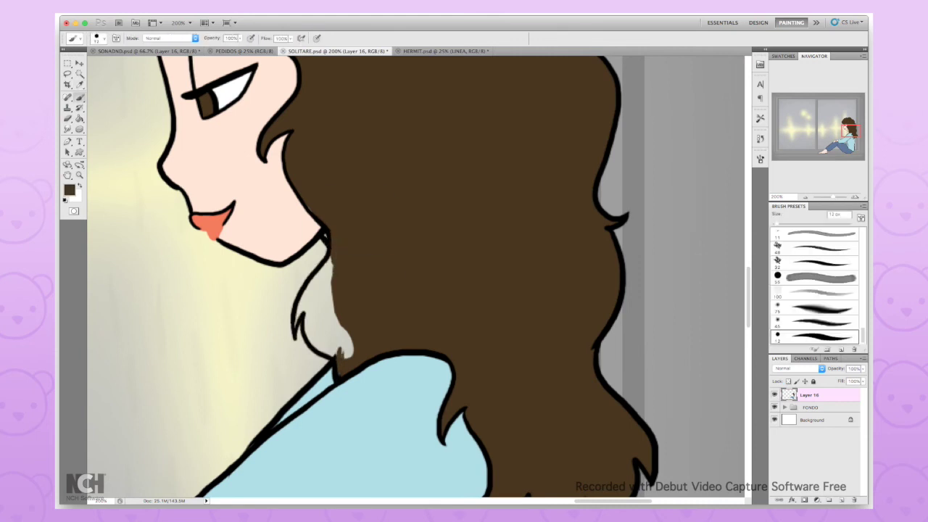
left_click(840, 499, "ctrl")
left_click_drag(330, 261, 301, 319)
left_click_drag(319, 283, 344, 354)
key("alt+bracketright")
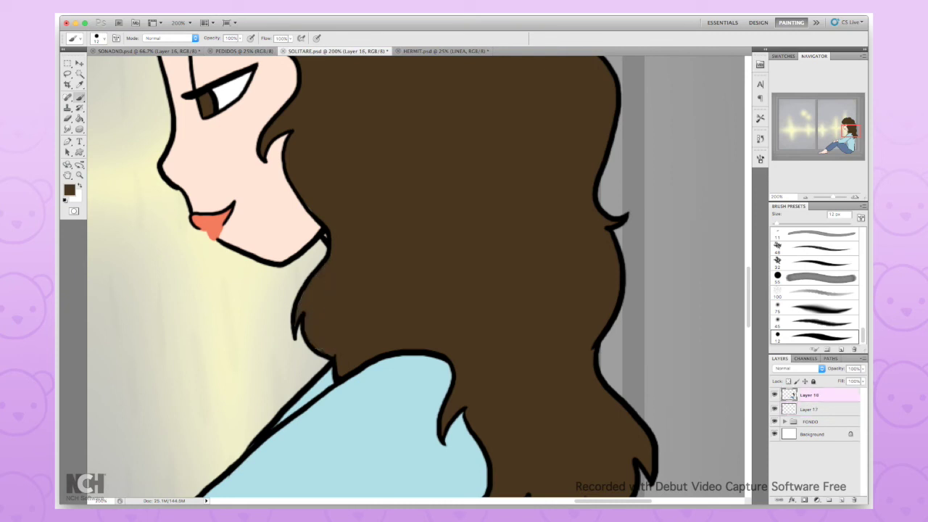
key("ctrl+e")
key("ctrl+minus")
key("ctrl+minus")
key("ctrl+minus")
key("ctrl+minus")
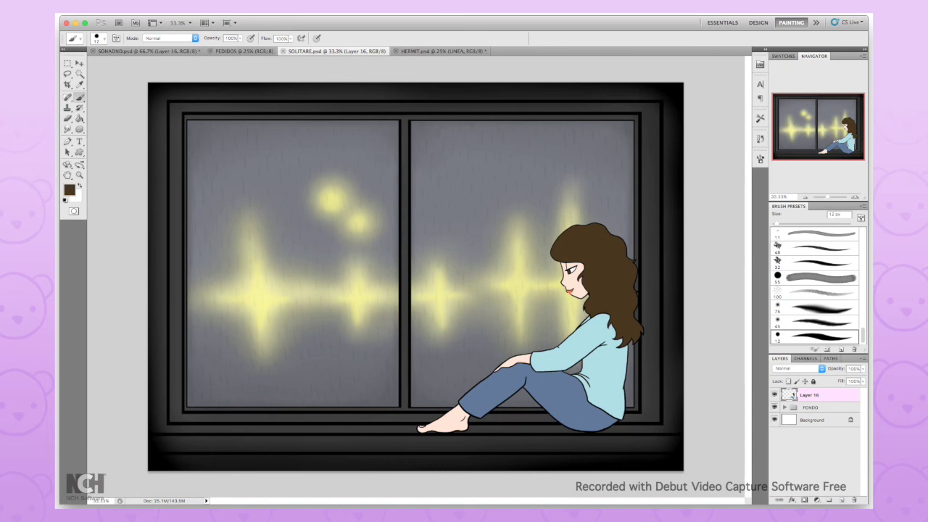
Add a new layer filled with black at low opacity to darken the scene.
key("i")
key("d")
key("ctrl+alt+shift+n")
key("g")
key("alt+BackSpace")
key("2")
key("2")
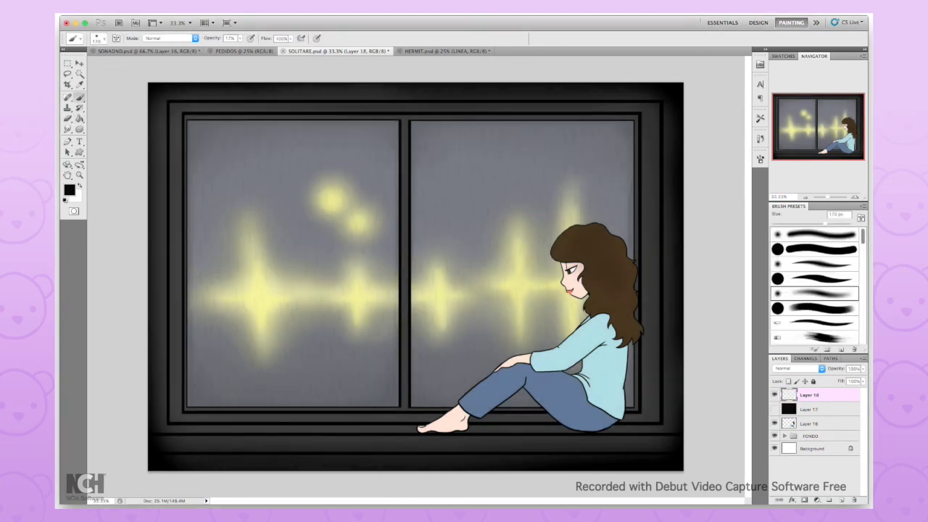
Darken the jeans and lower shirt with soft, low-opacity shading strokes.
scroll(562, 366, "up", 1)
key("3")
key("2")
mouse_move(492, 377)
left_mouse_down()
mouse_move(461, 414)
mouse_move(536, 423)
mouse_move(600, 418)
mouse_move(628, 402)
left_mouse_up()
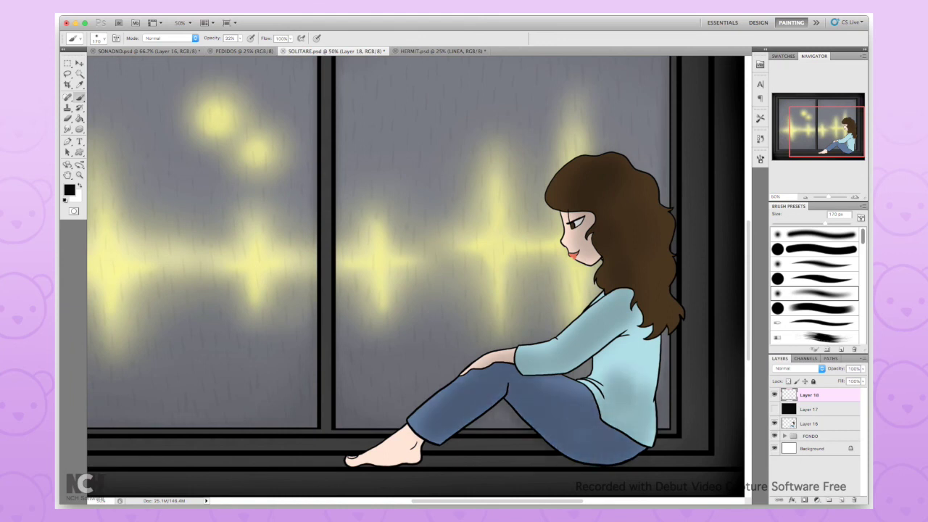
left_click_drag(632, 359, 654, 261)
key("bracketleft")
key("bracketleft")
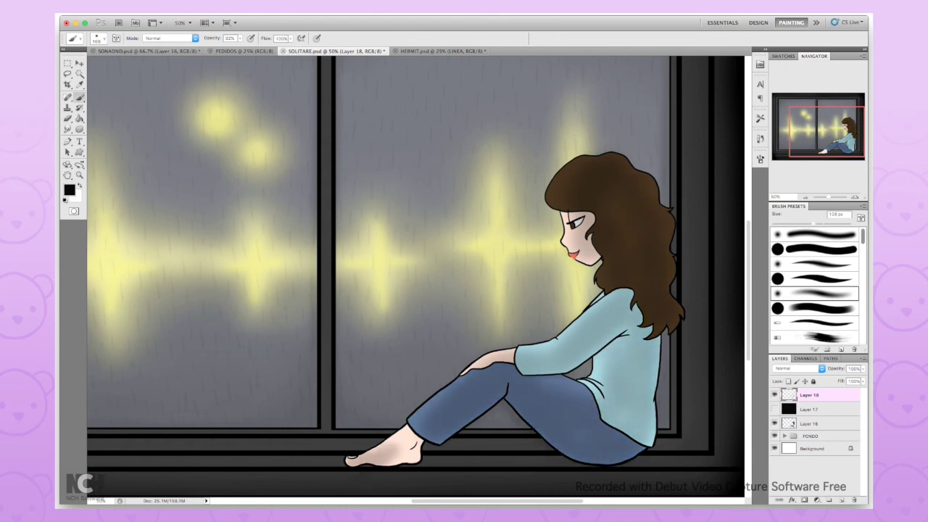
left_click_drag(377, 457, 485, 370)
mouse_move(435, 434)
left_mouse_down()
mouse_move(544, 391)
mouse_move(602, 449)
left_mouse_up()
Deepen the shadows on the jeans, seat and lower shirt with stronger strokes.
key("bracketleft")
key("bracketleft")
key("5")
mouse_move(406, 460)
left_mouse_down()
mouse_move(420, 436)
mouse_move(384, 456)
mouse_move(348, 460)
mouse_move(500, 391)
mouse_move(420, 429)
left_mouse_up()
mouse_move(507, 406)
left_mouse_down()
mouse_move(594, 456)
mouse_move(645, 462)
left_mouse_up()
key("bracketright")
key("bracketright")
key("bracketright")
mouse_move(594, 435)
left_mouse_down()
mouse_move(533, 391)
mouse_move(623, 450)
mouse_move(522, 417)
left_mouse_up()
left_click_drag(616, 460, 580, 391)
mouse_move(652, 435)
left_mouse_down()
mouse_move(645, 340)
mouse_move(623, 319)
mouse_move(573, 362)
mouse_move(518, 376)
mouse_move(518, 363)
mouse_move(580, 366)
left_mouse_up()
Shade the shirt under the arm, along the hair edge and down her back.
key("bracketleft")
key("bracketleft")
key("bracketleft")
mouse_move(616, 341)
left_mouse_down()
mouse_move(525, 362)
mouse_move(623, 337)
left_mouse_up()
mouse_move(663, 217)
left_mouse_down()
mouse_move(663, 264)
mouse_move(630, 322)
left_mouse_up()
mouse_move(638, 243)
left_mouse_down()
mouse_move(602, 323)
mouse_move(633, 395)
left_mouse_up()
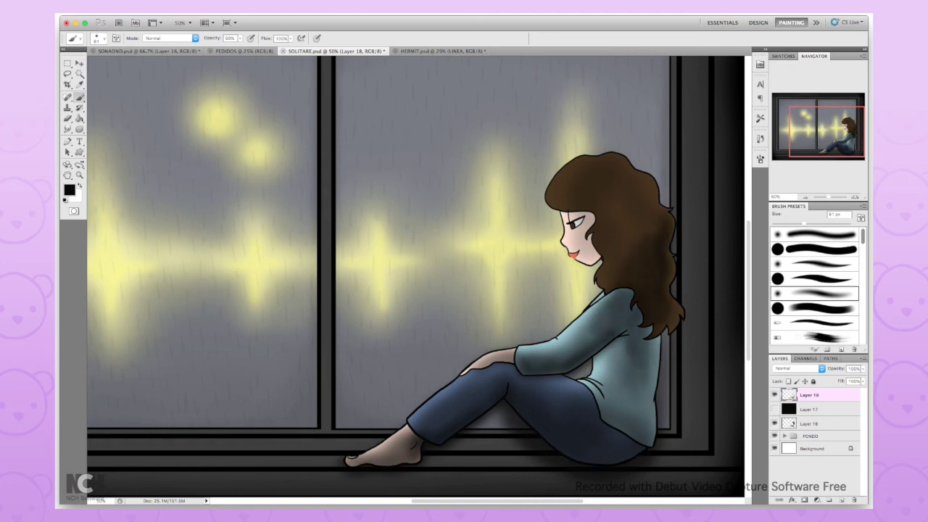
left_click_drag(622, 341, 638, 413)
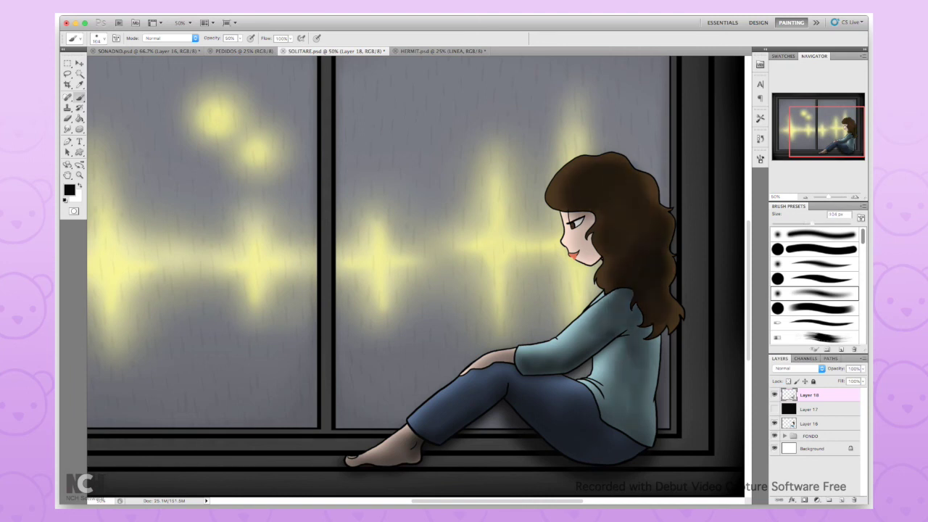
Sample the city-light yellow and paint a glow along her face, hair, shoulder, arm, leg and back.
key("alt")
left_click(566, 221, "alt")
mouse_move(562, 218)
left_mouse_down()
mouse_move(572, 239)
mouse_move(551, 167)
mouse_move(616, 152)
left_mouse_up()
left_click_drag(554, 159, 572, 206)
left_click_drag(586, 168, 615, 158)
mouse_move(552, 216)
left_mouse_down()
mouse_move(632, 153)
mouse_move(661, 204)
left_mouse_up()
mouse_move(598, 298)
left_mouse_down()
mouse_move(464, 366)
mouse_move(419, 414)
left_mouse_up()
left_click_drag(579, 360, 598, 381)
Magic Wand the figure, delete glow outside it on the glow layer, and add a new layer.
left_click(809, 423)
key("w")
left_click(580, 363)
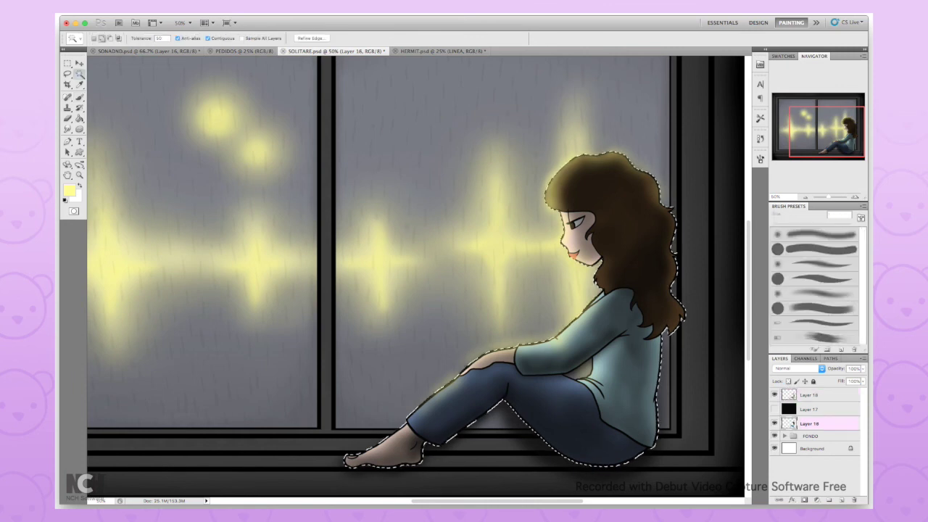
left_click(809, 394)
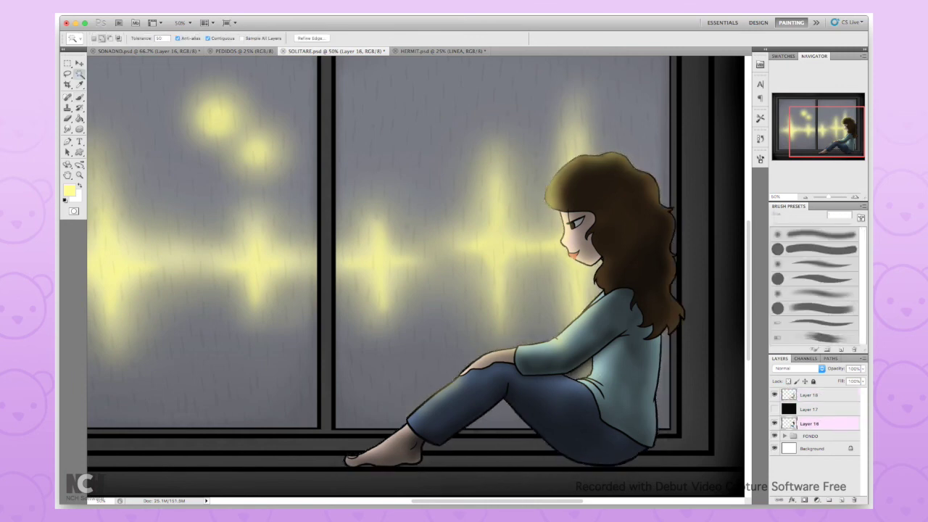
key("m")
key("ctrl+d")
key("ctrl+minus")
key("ctrl+minus")
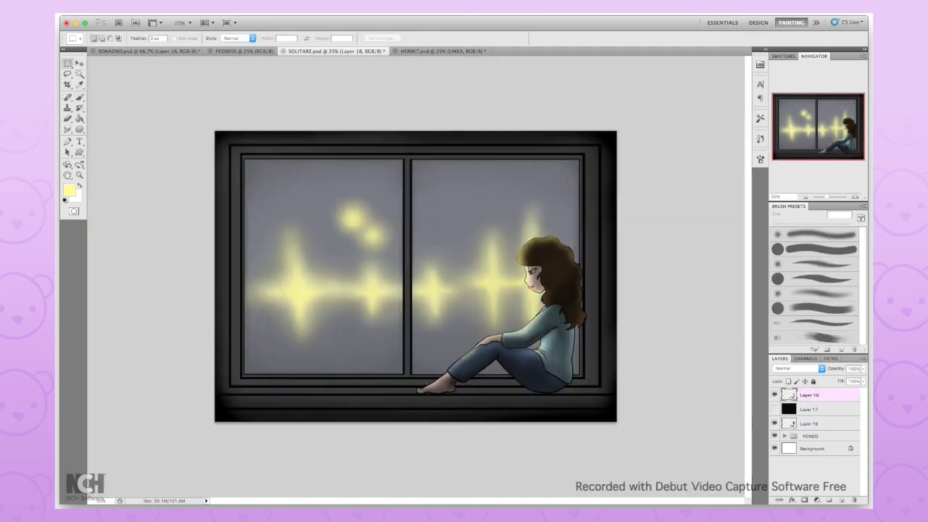
key("ctrl+shift+alt+n")
Sign the lower corners with a small light-grey brush, then zoom out to view the painting.
key("i")
key("b")
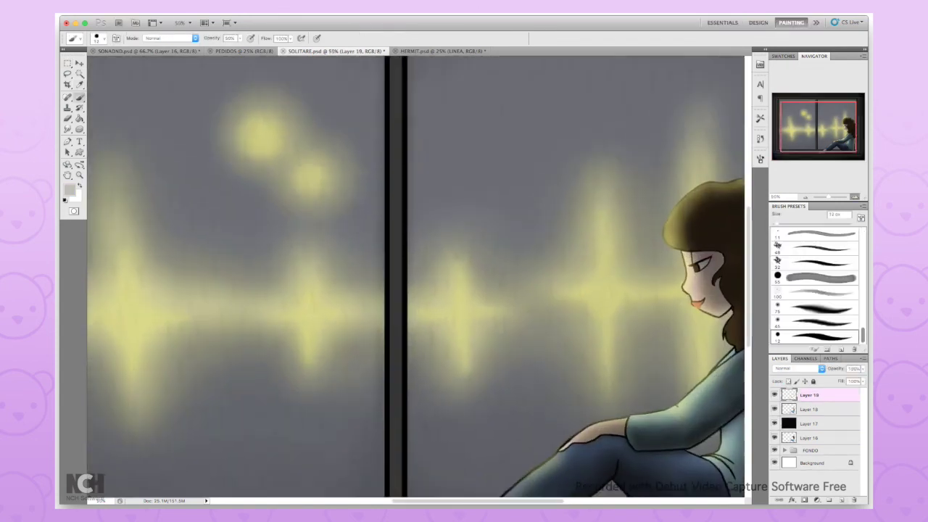
scroll(533, 369, "up", 4)
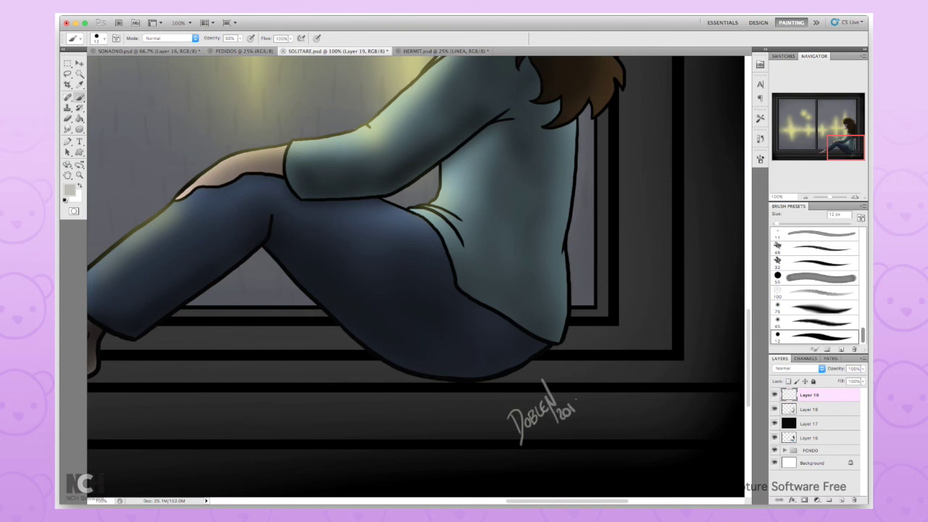
scroll(416, 217, "left", 10)
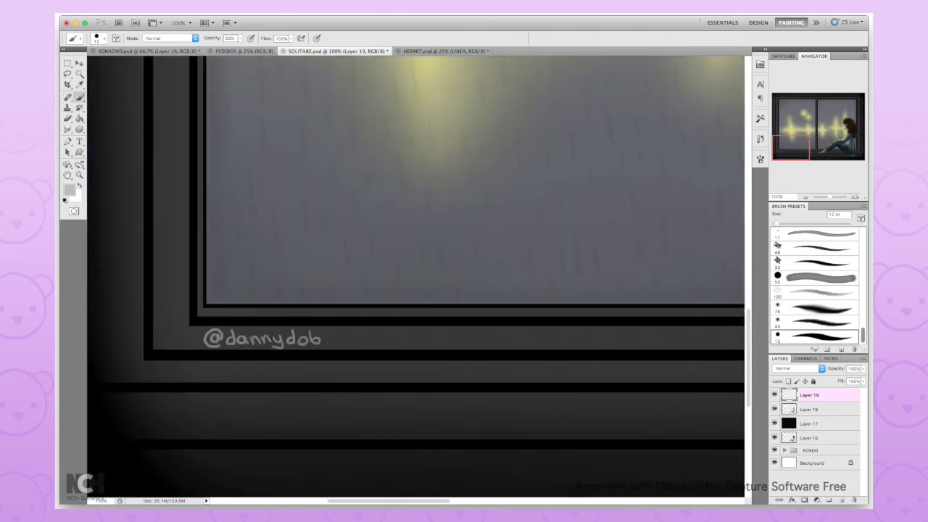
key("ctrl+minus")
key("ctrl+minus")
key("ctrl+minus")
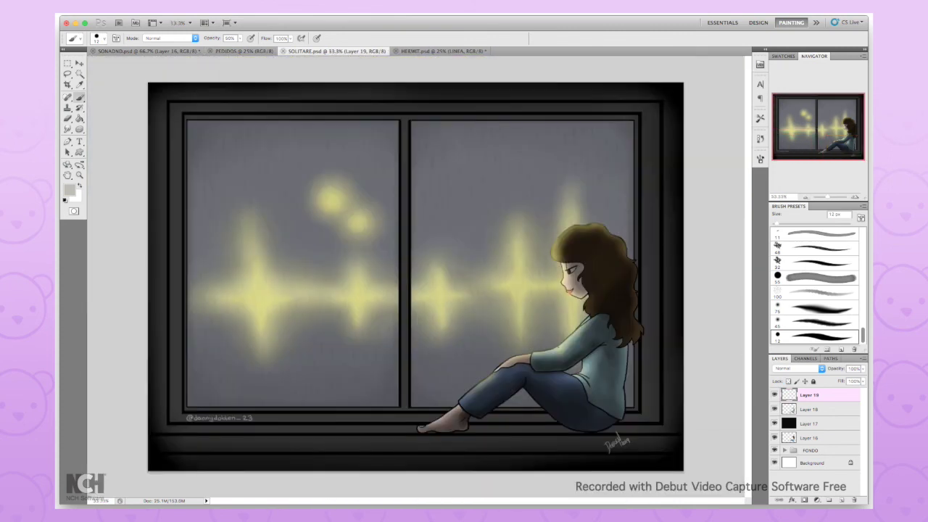